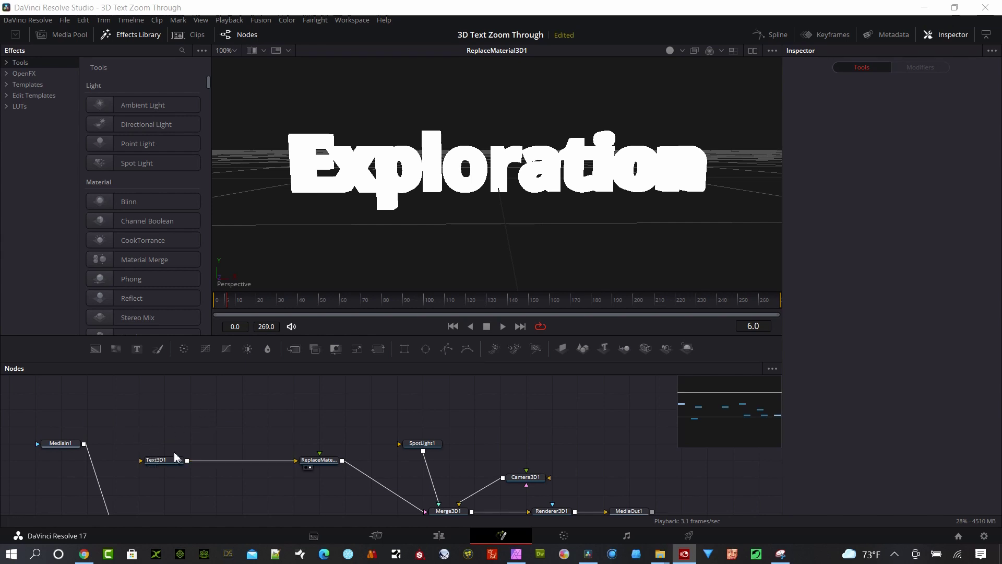
Show the MediaIn1 landscape clip in the viewer and add a Blur node.
scroll(237, 438, left, 3)
drag(101, 442, 554, 167)
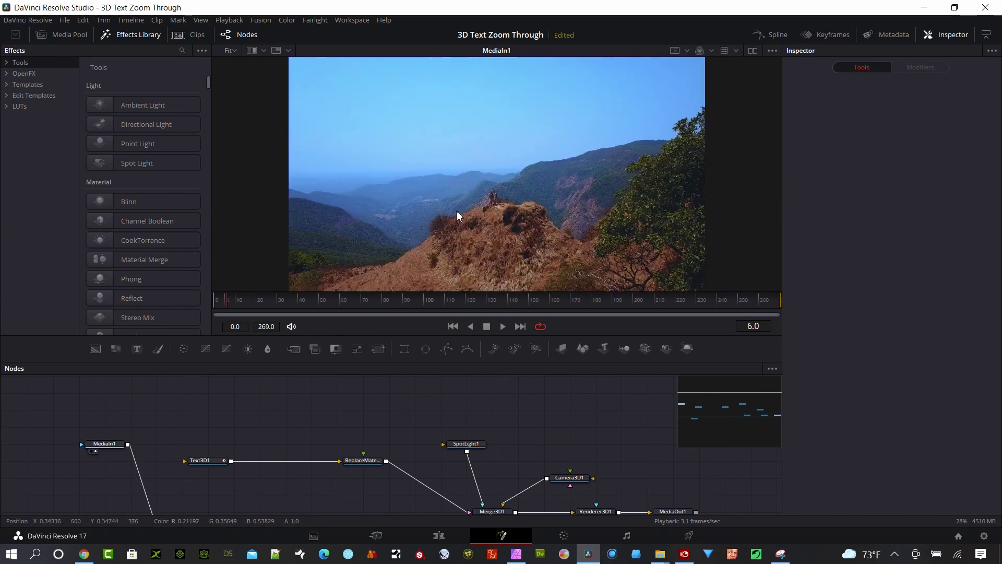
drag(254, 419, 217, 424)
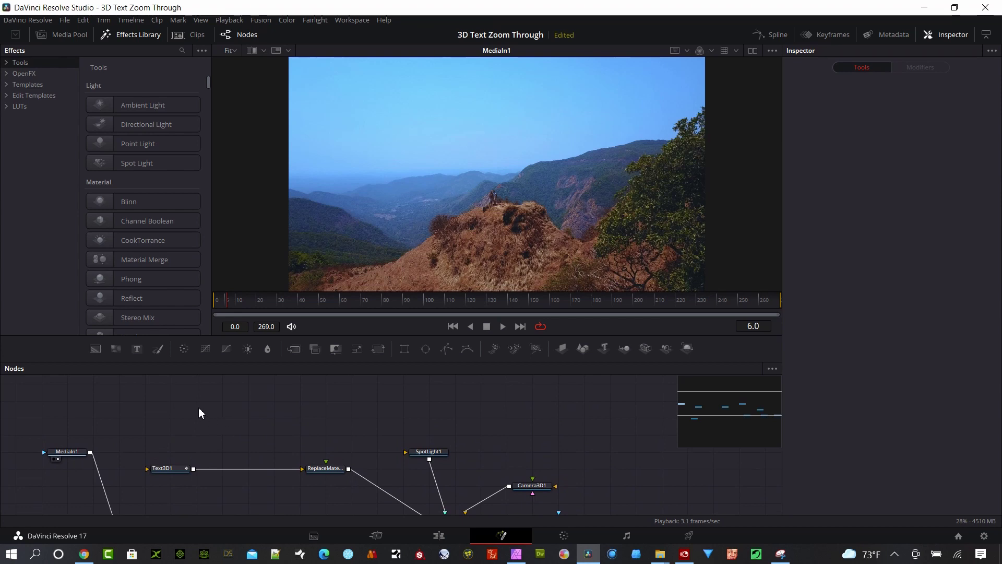
key(shift+space)
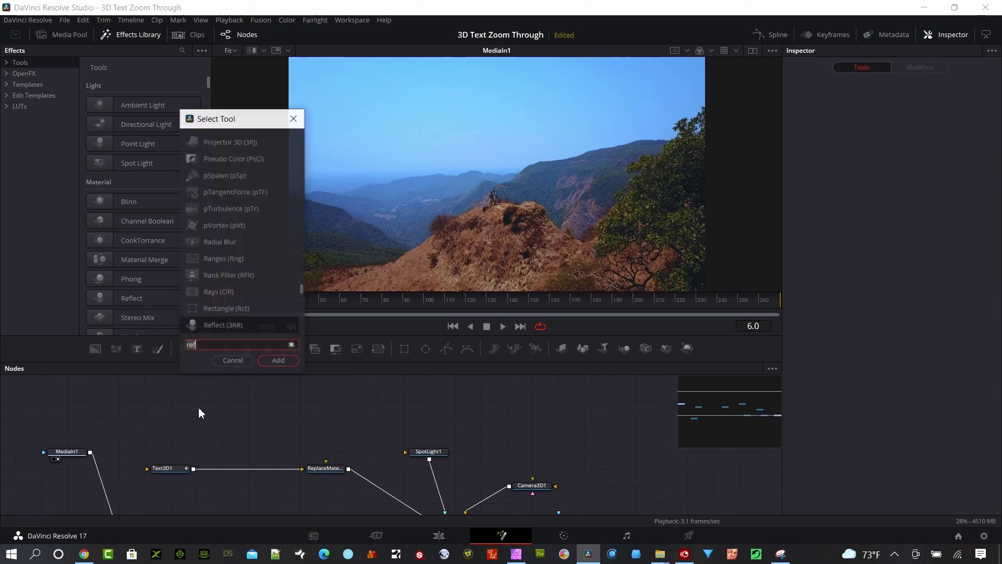
text(ref)
key(BackSpace)
key(BackSpace)
key(BackSpace)
text(blu)
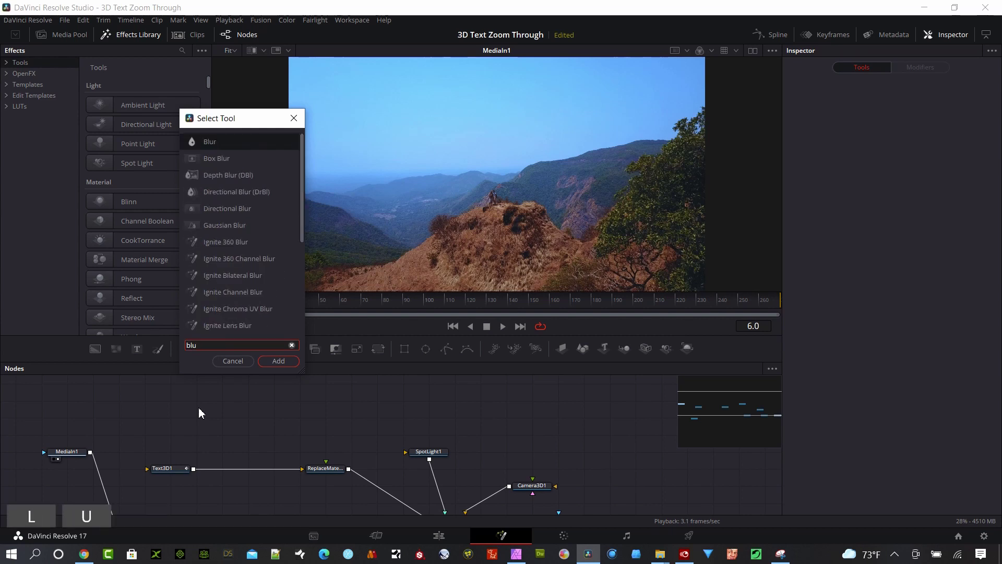
click(278, 361)
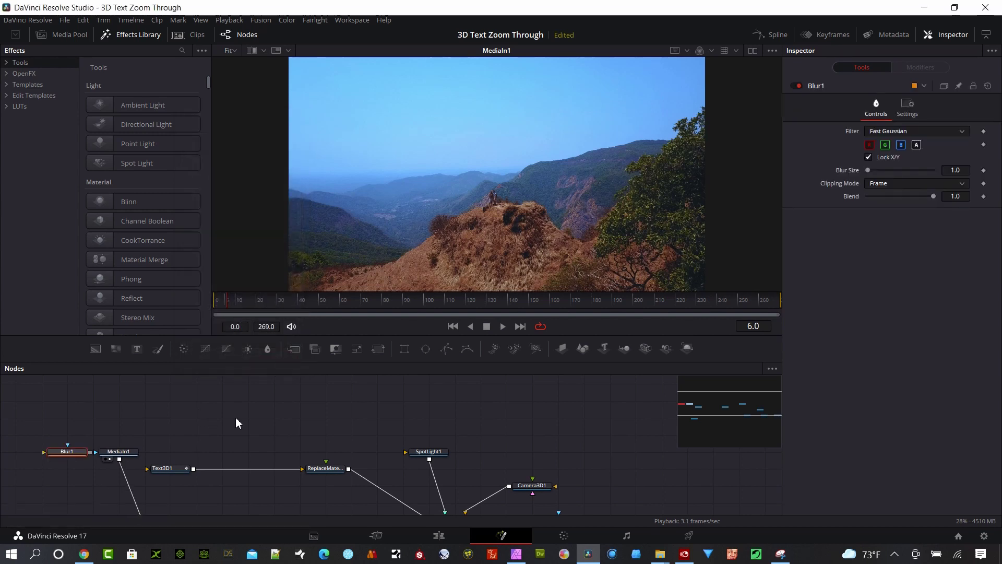
Feed MediaIn1 into Blur1, view it, and set Blur Size to 8.7.
drag(119, 459, 197, 402)
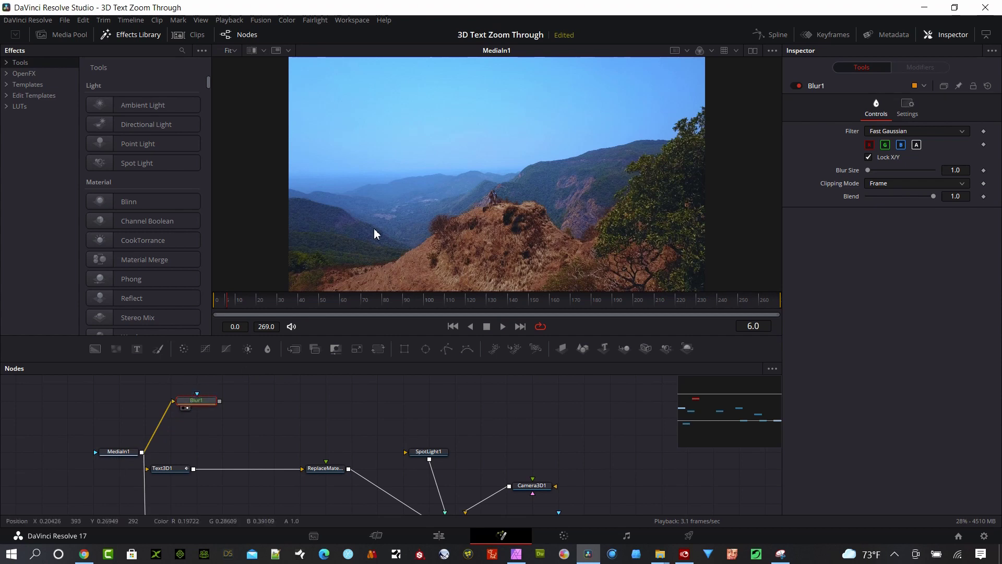
click(186, 408)
drag(869, 170, 876, 171)
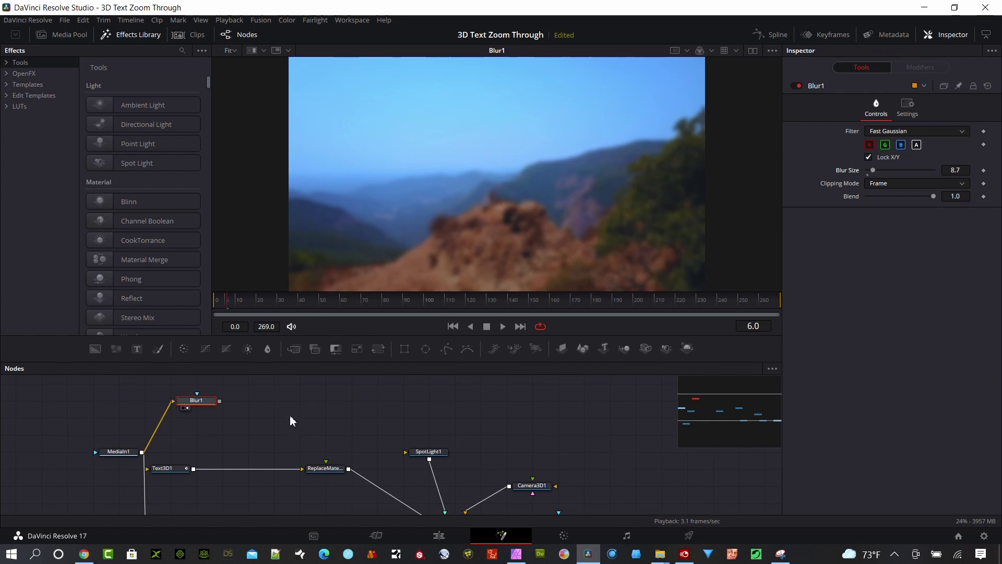
key(shift+space)
Add a SphereMap node after Blur1 and view it on a sphere.
text(sph)
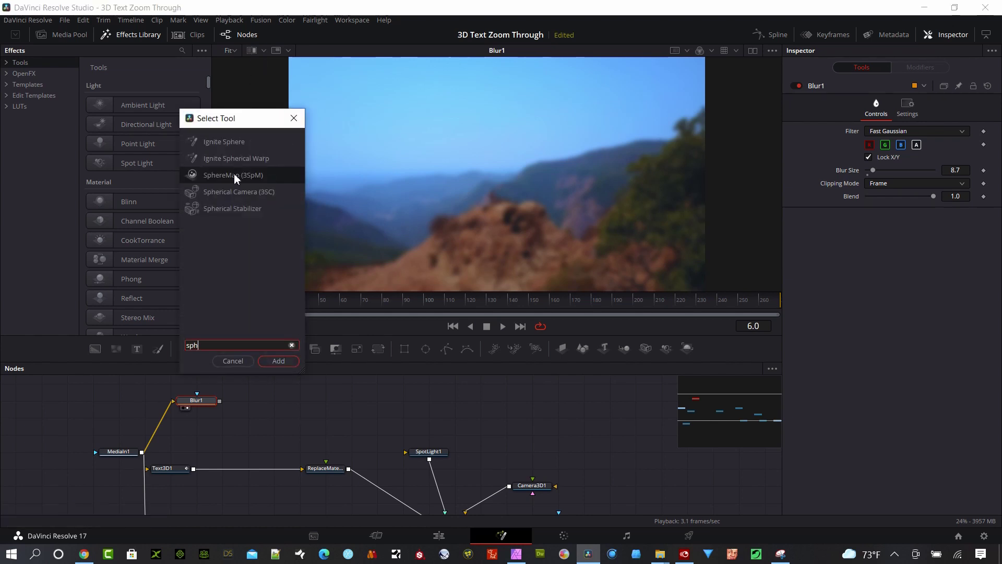
click(278, 360)
drag(335, 390, 328, 400)
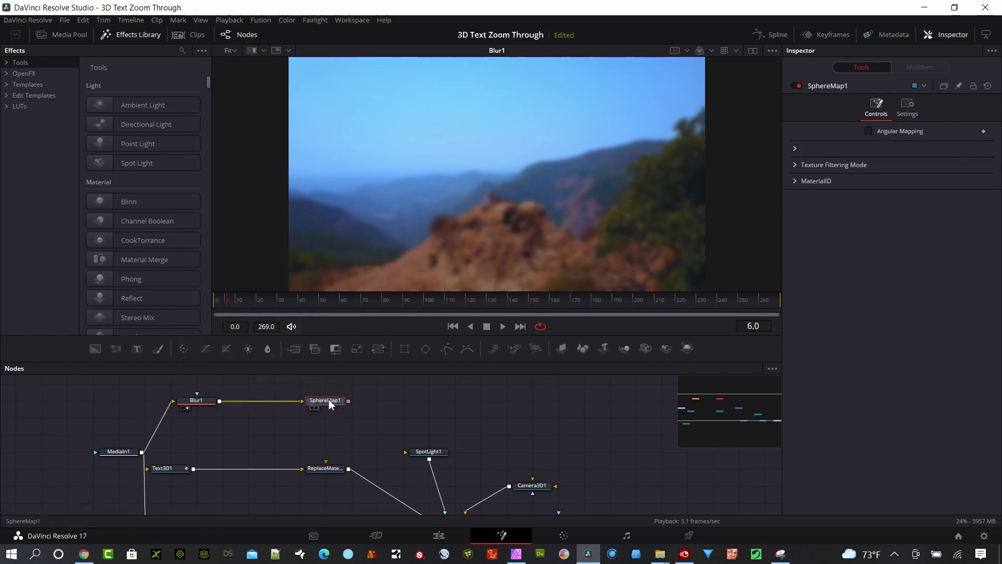
key(1)
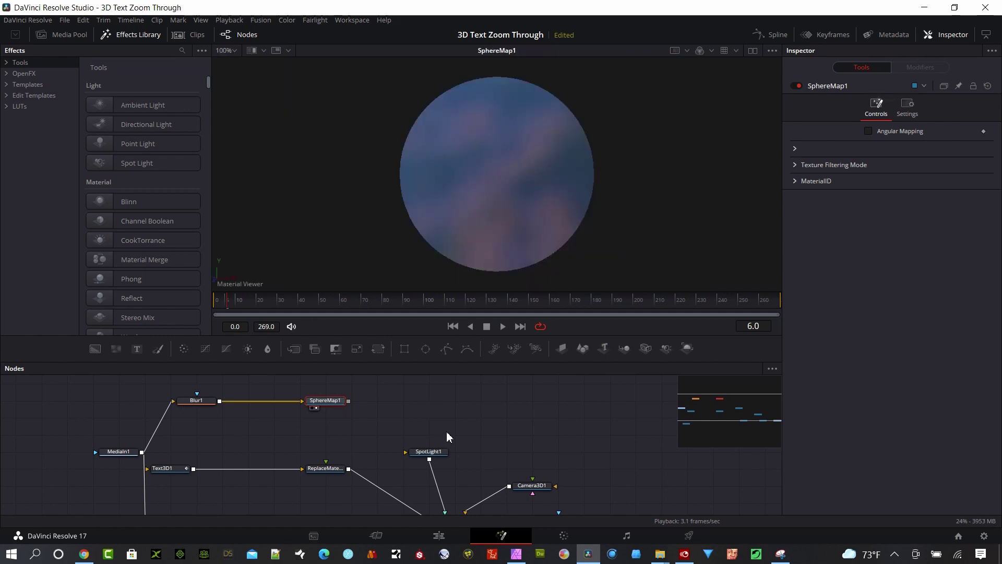
Add a Reflect material and plug SphereMap1 into its Reflection Color input.
key(shift+space)
text(s)
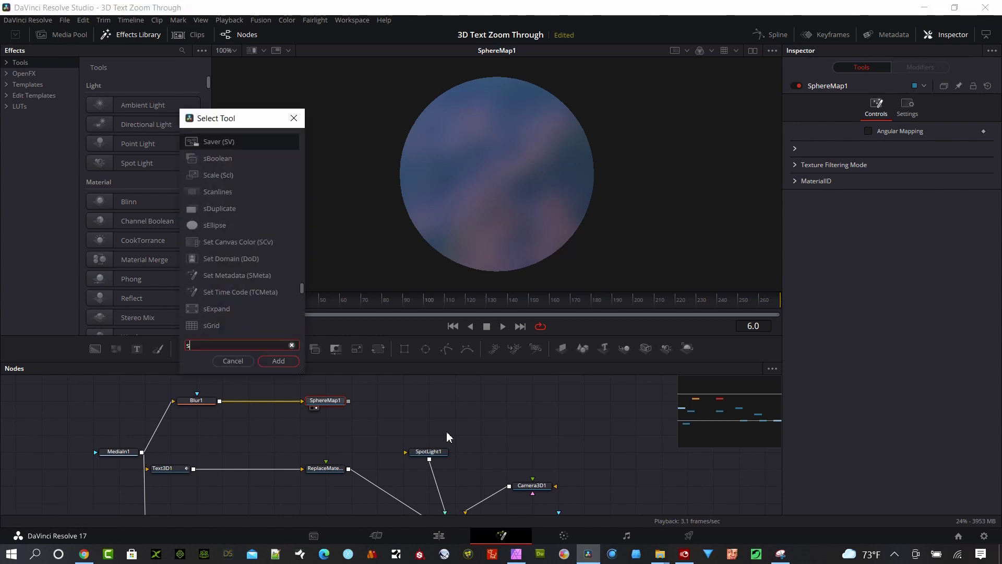
text(el)
key(BackSpace)
key(BackSpace)
key(BackSpace)
key(BackSpace)
text(r)
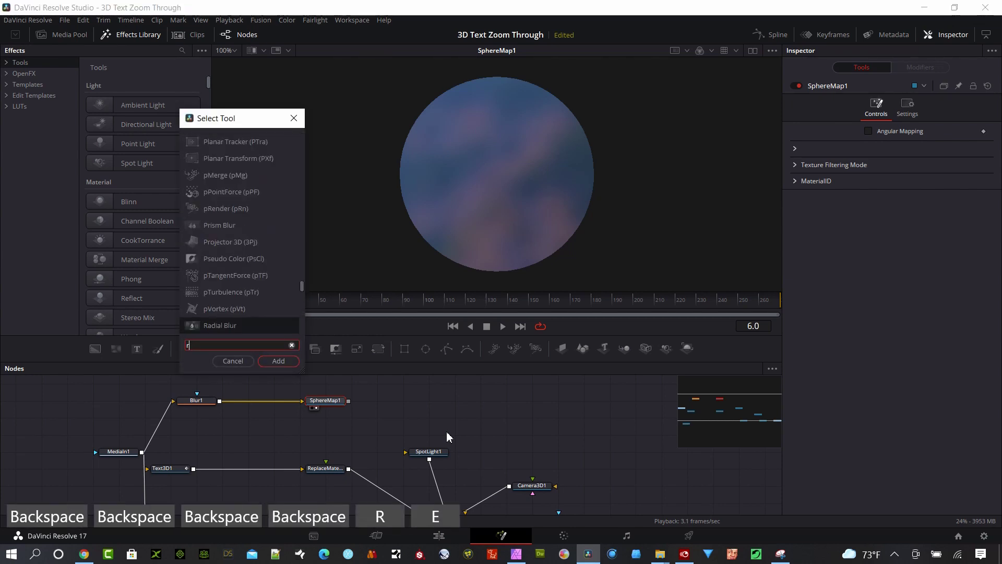
text(eflect)
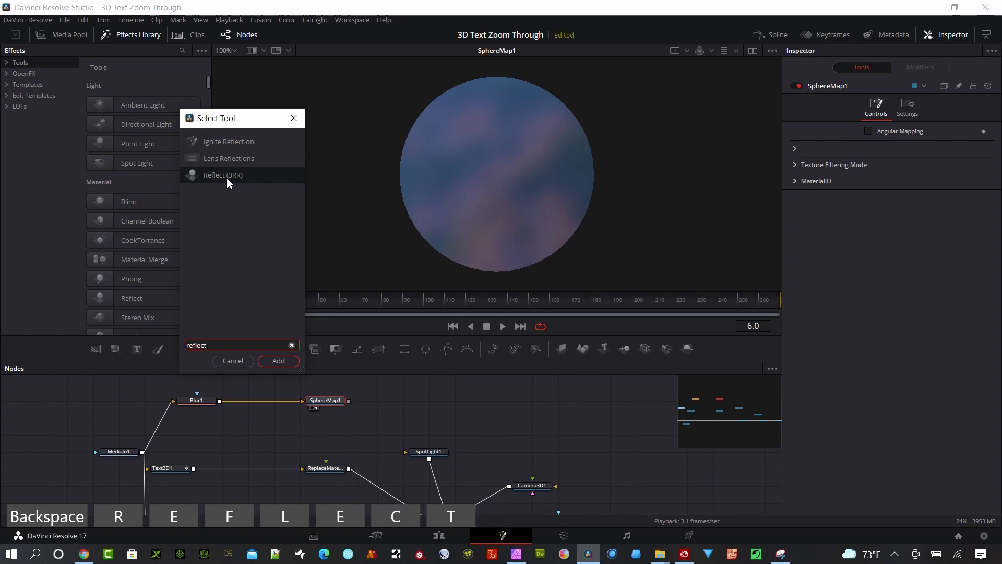
click(284, 362)
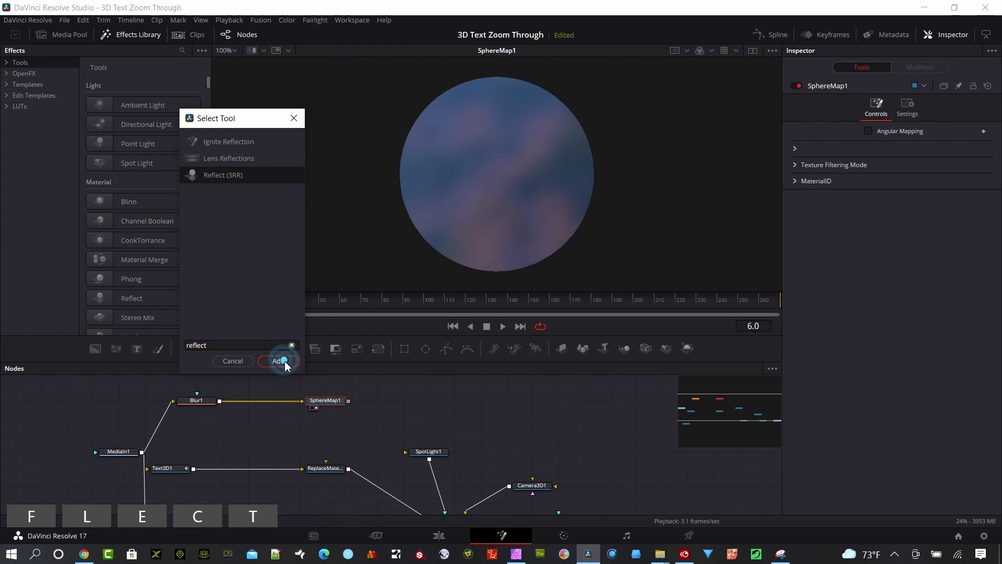
drag(386, 403, 434, 402)
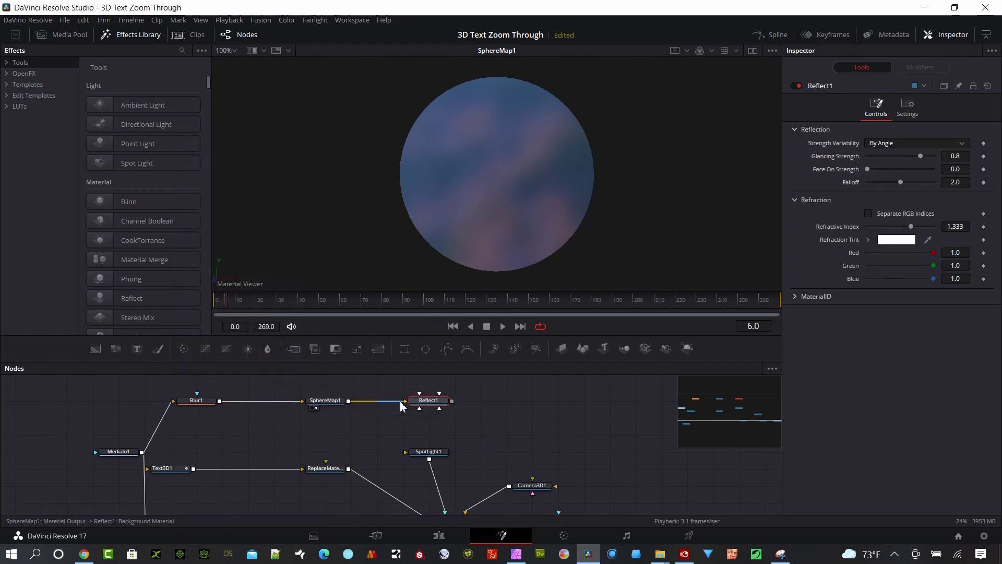
drag(405, 405, 440, 395)
Set Reflect1 to Face On Strength 1.0, Falloff 2.488 and Glancing Strength 0.827.
key(1)
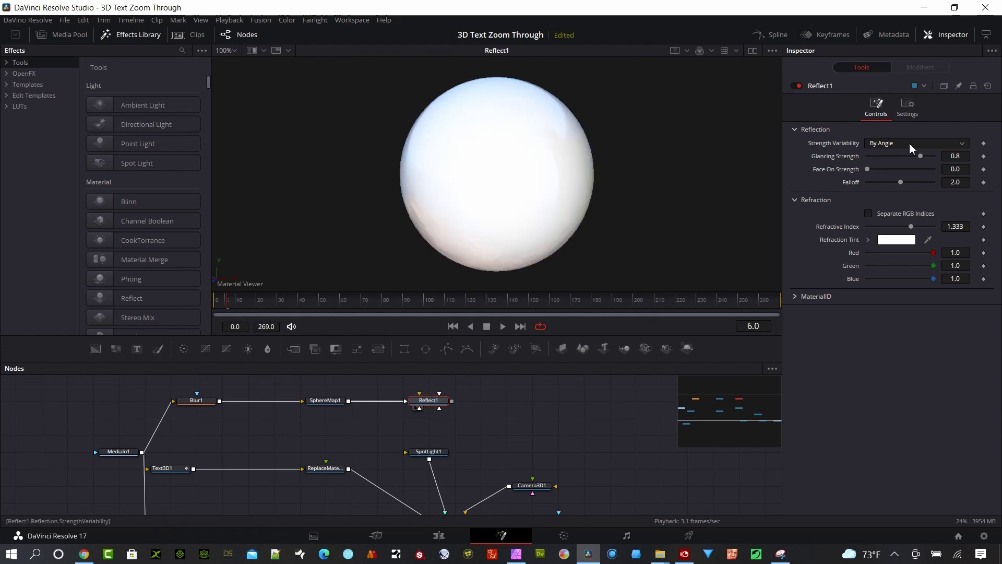
drag(865, 170, 935, 170)
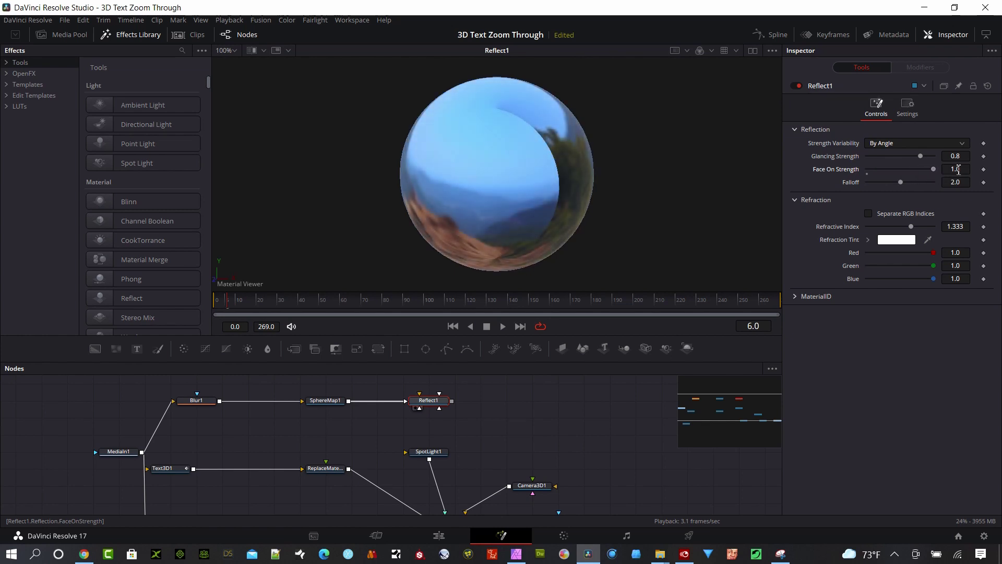
mouse_move(900, 181)
mouse_down()
mouse_move(910, 184)
mouse_move(886, 189)
mouse_move(939, 205)
mouse_move(907, 190)
mouse_up()
drag(922, 155, 924, 178)
mouse_move(922, 156)
mouse_down()
mouse_move(956, 163)
mouse_move(922, 162)
mouse_up()
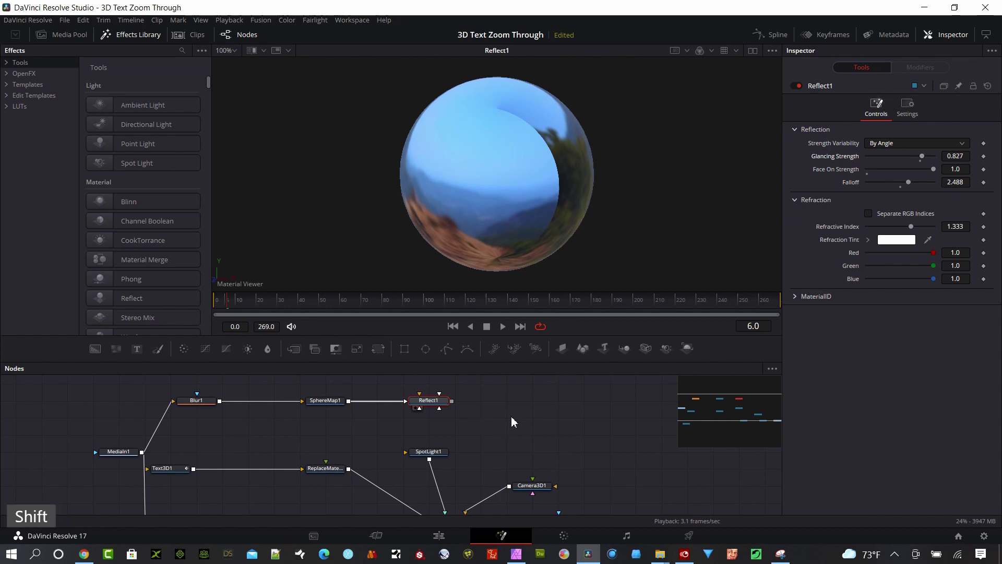
key(shift+space)
text(reflectward)
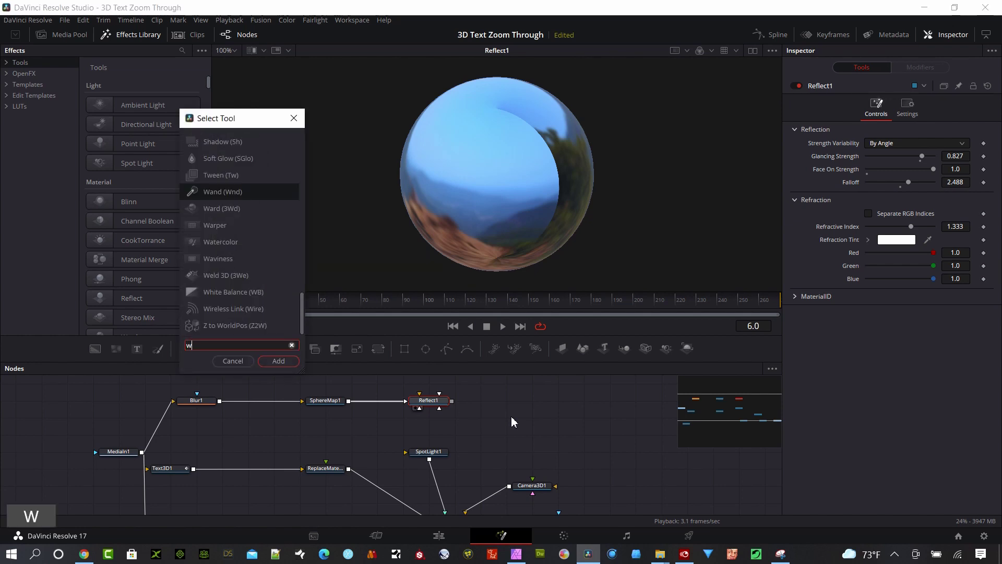
Add a Ward1 material fed by Reflect1 and view it on the sphere.
click(278, 360)
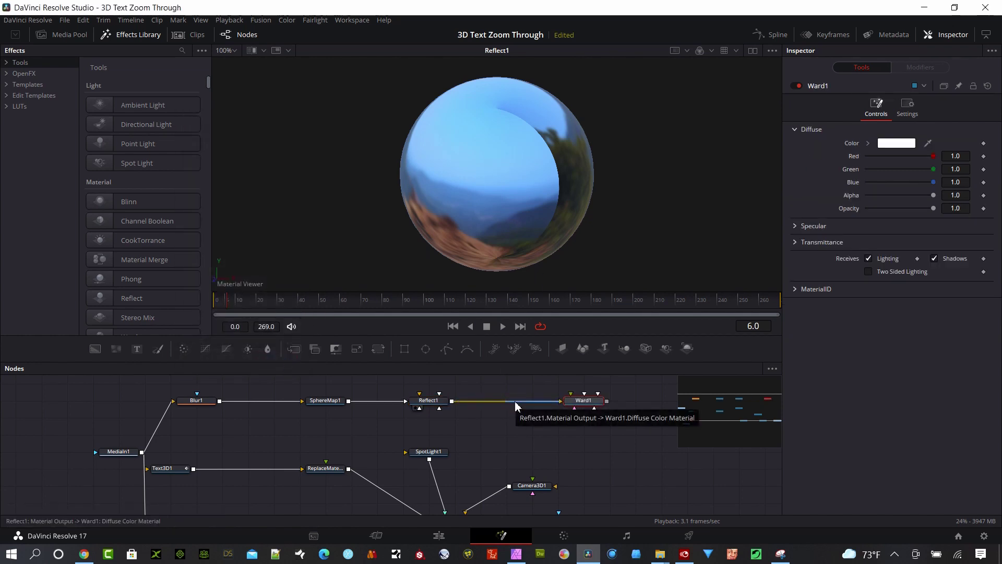
click(515, 401)
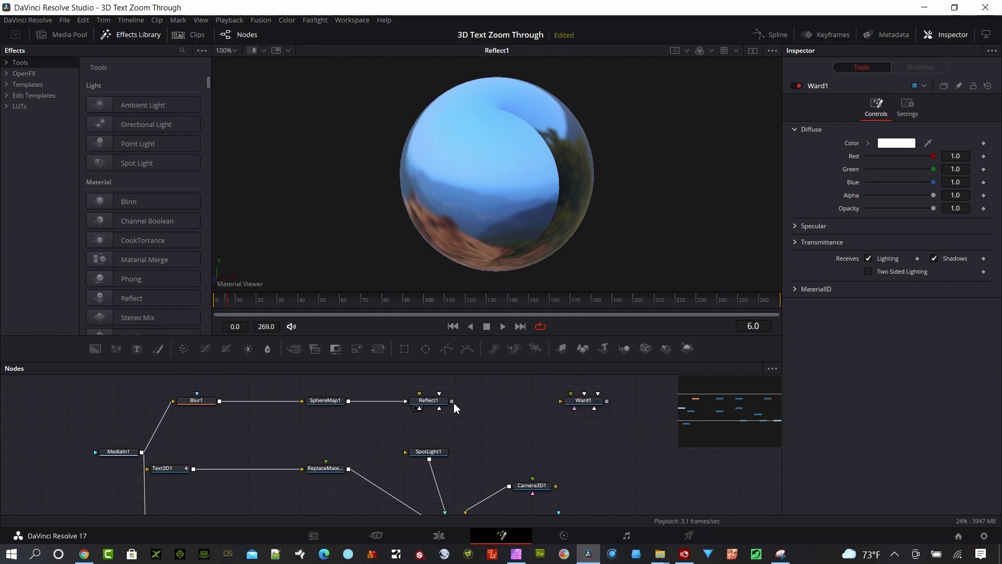
drag(452, 400, 574, 401)
key(1)
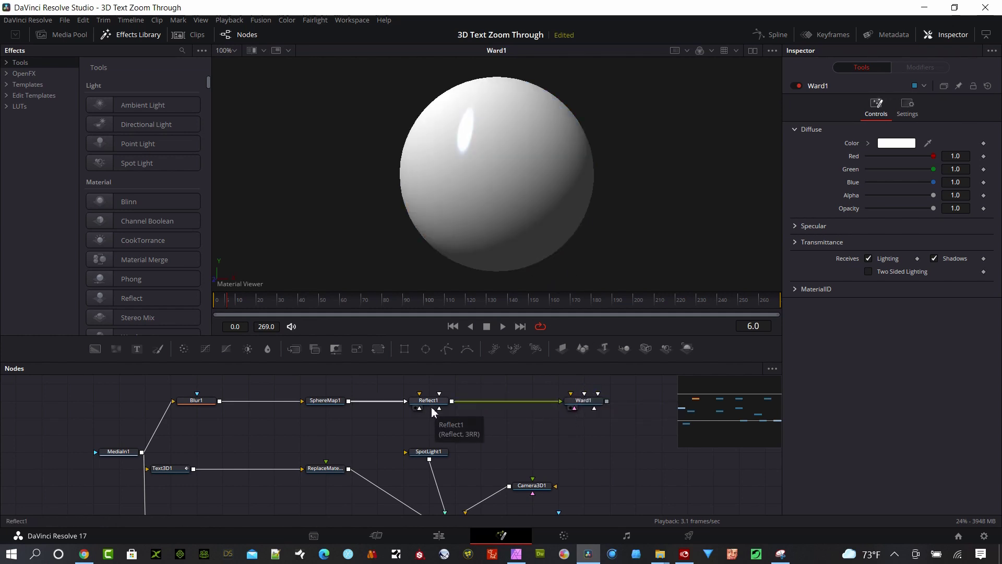
Also feed SphereMap1 into Ward1 and check the blue reflection at frame 195.
drag(430, 405, 450, 424)
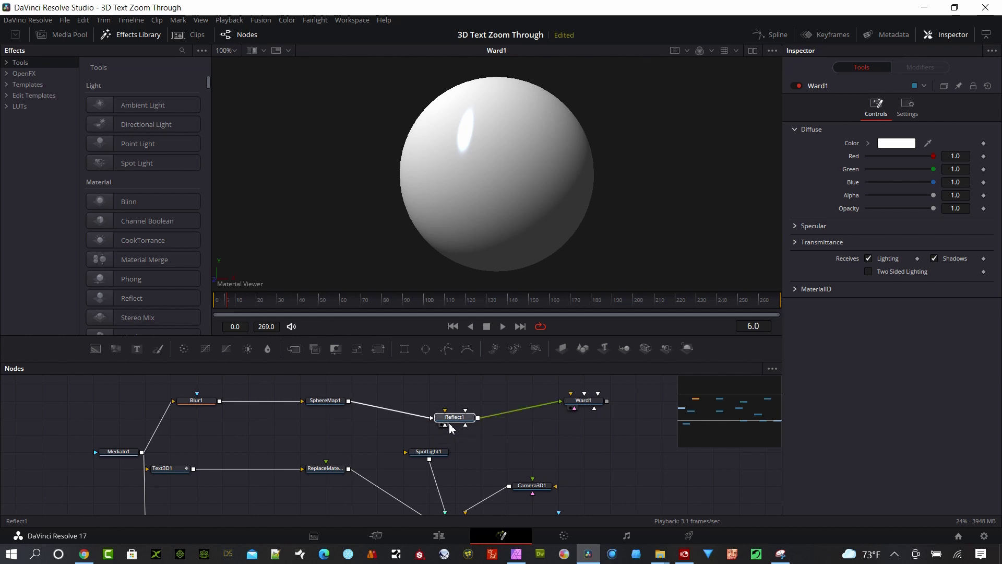
drag(545, 406, 565, 407)
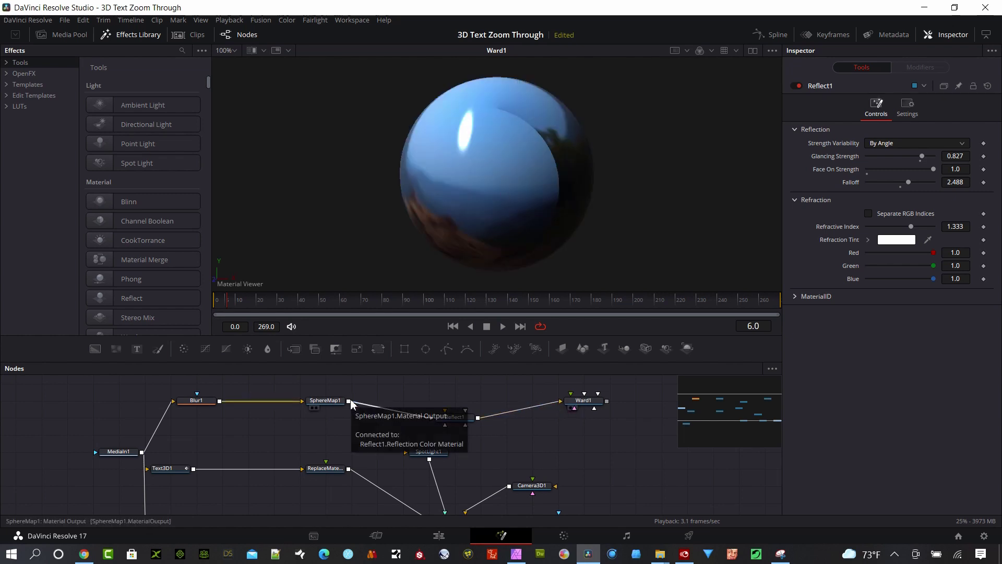
drag(350, 405, 574, 416)
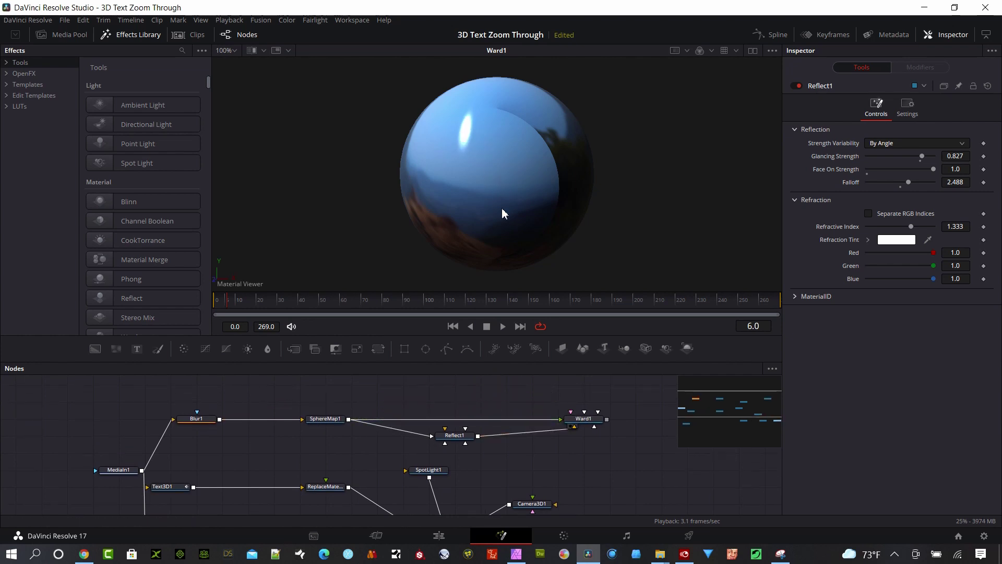
click(550, 303)
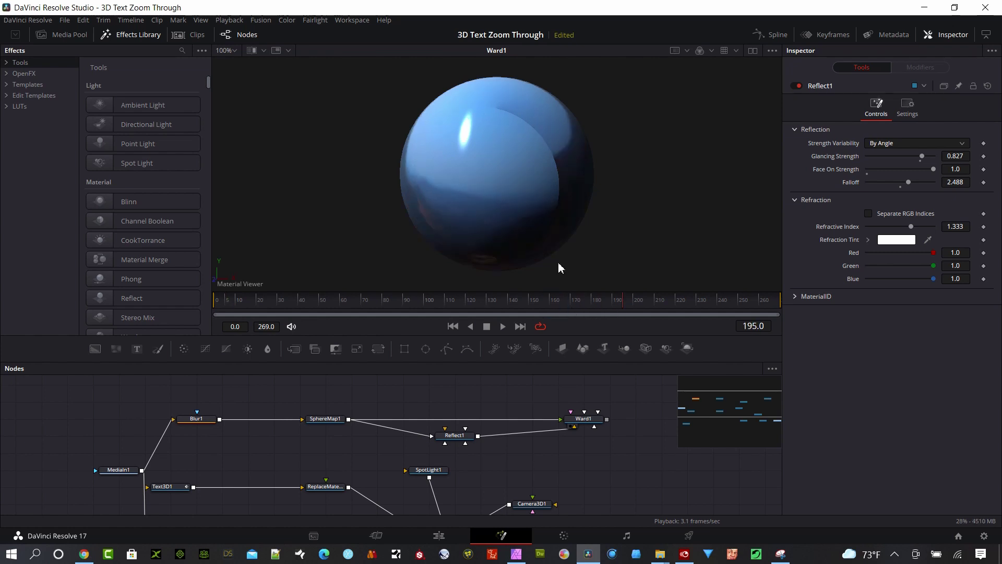
scroll(561, 459, down, 2)
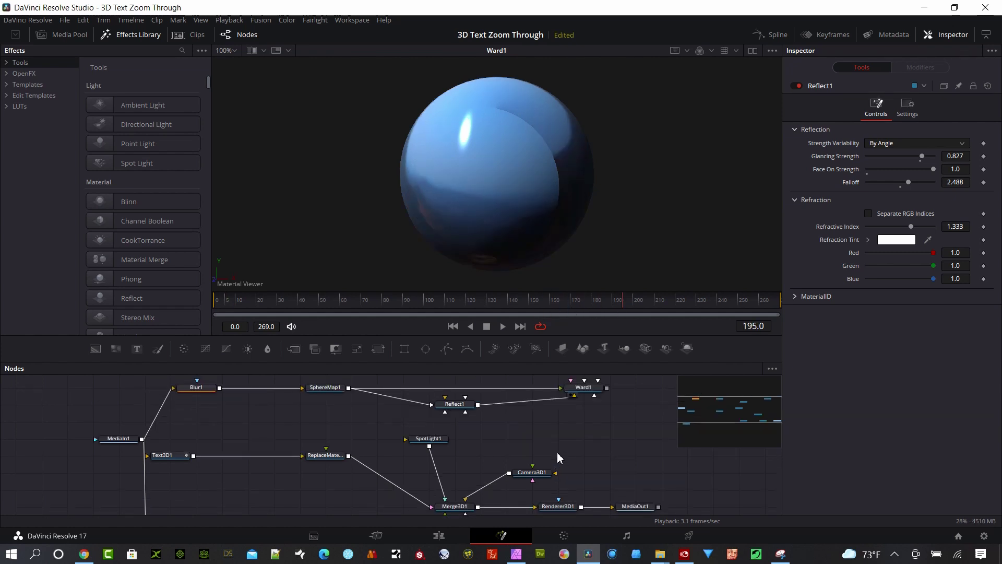
Move Ward1 and Reflect1 left, view Text3D1, and wire Ward1 into ReplaceMaterial3D1.
click(564, 389)
drag(564, 389, 388, 407)
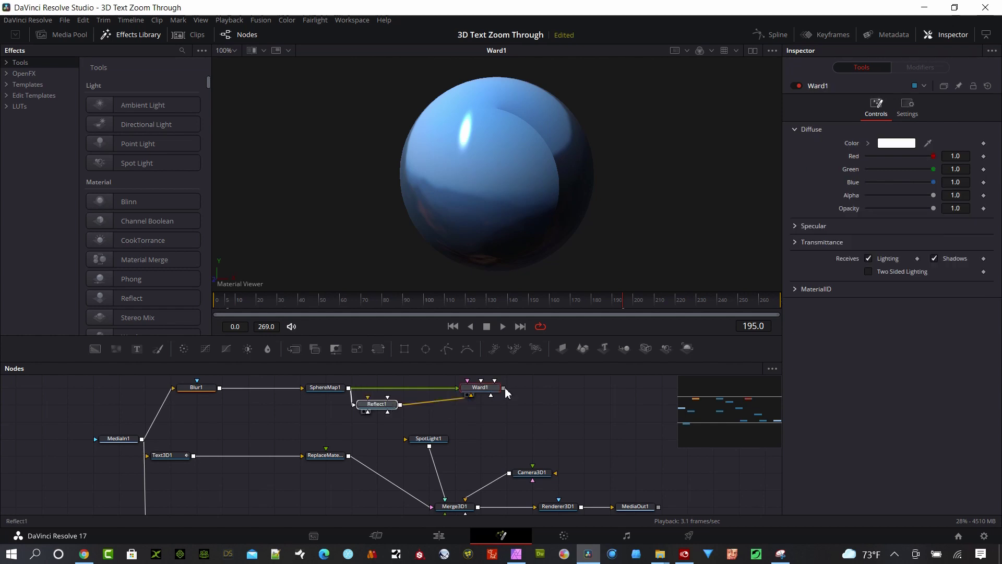
click(377, 404)
click(156, 462)
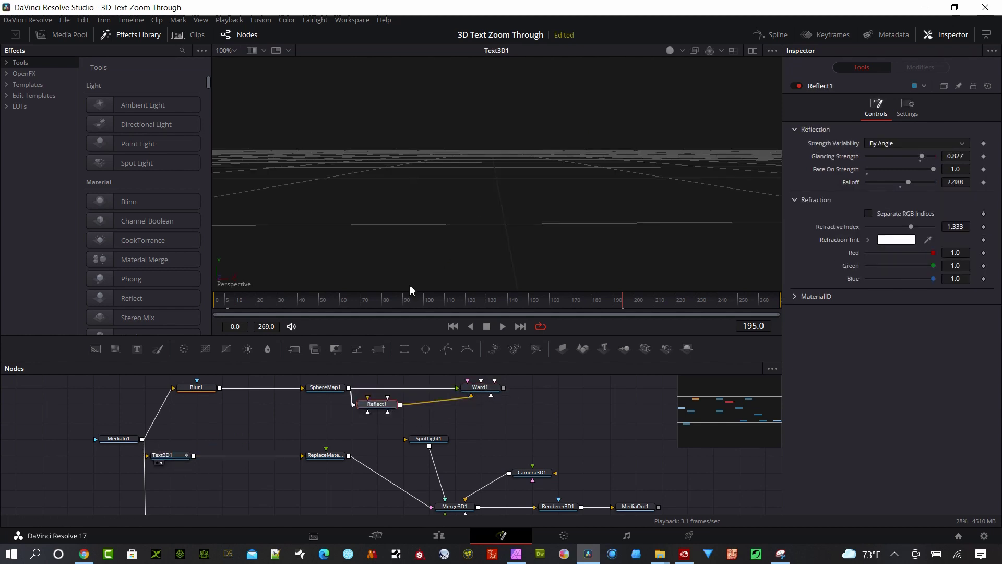
scroll(506, 205, down, 4)
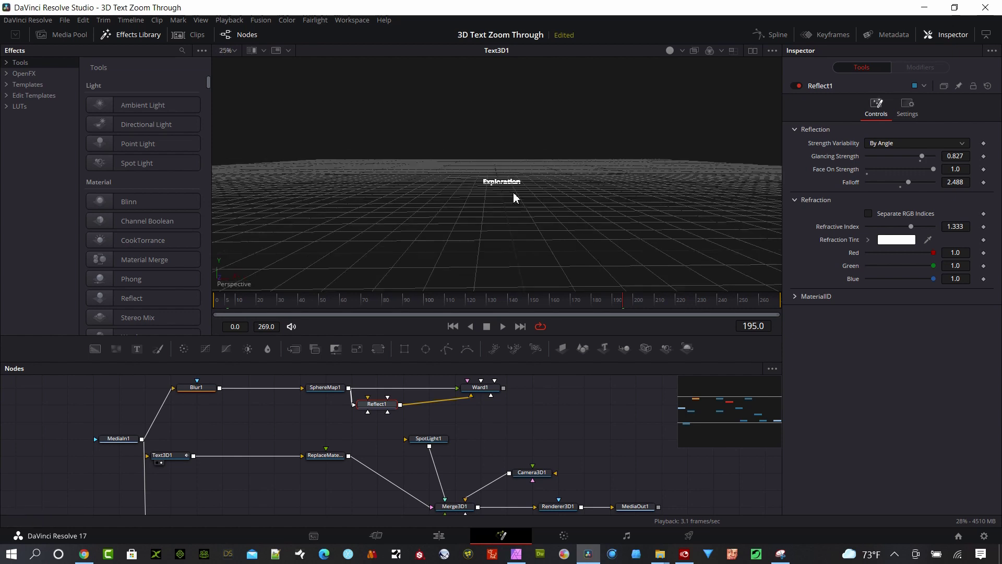
scroll(514, 197, up, 4)
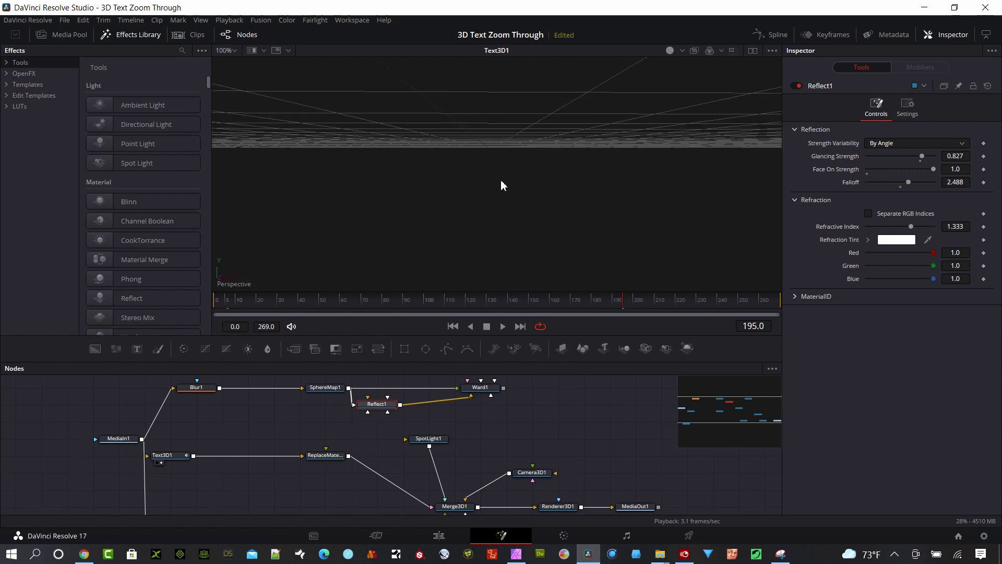
scroll(502, 180, down, 1)
drag(503, 387, 319, 461)
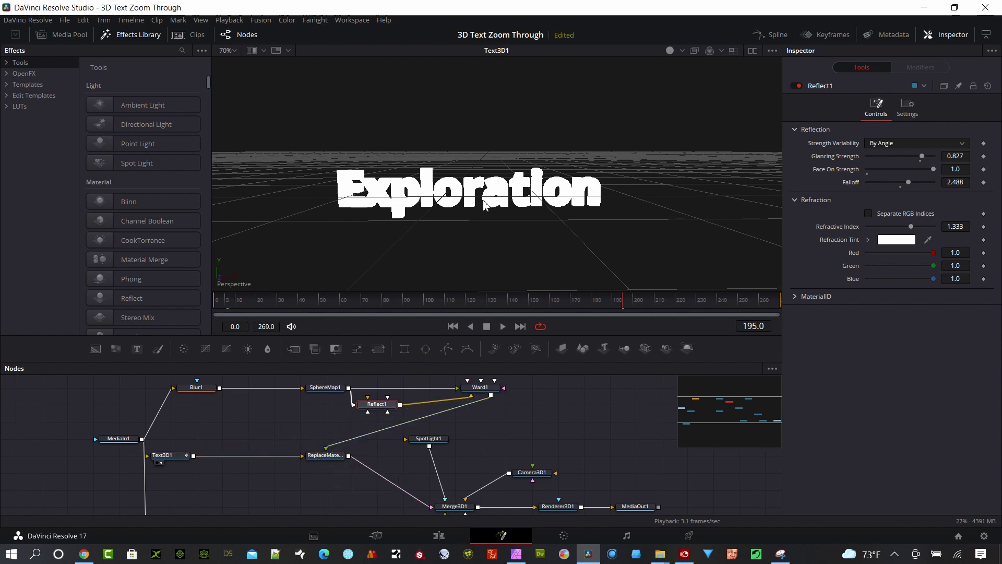
Preview ReplaceMaterial3D1, then load the Renderer3D1 landscape render into the viewer.
click(328, 460)
drag(328, 461, 410, 236)
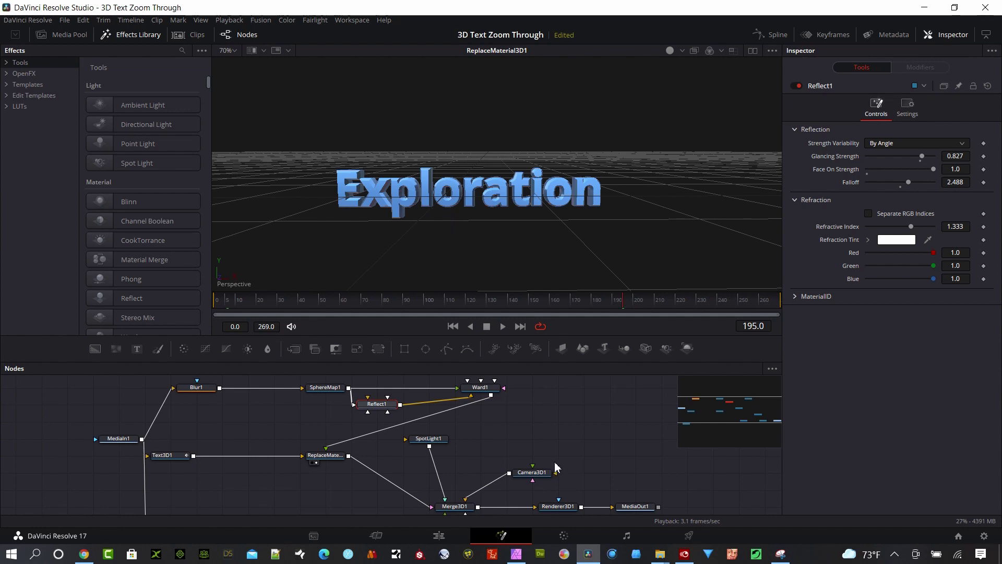
drag(557, 466, 492, 437)
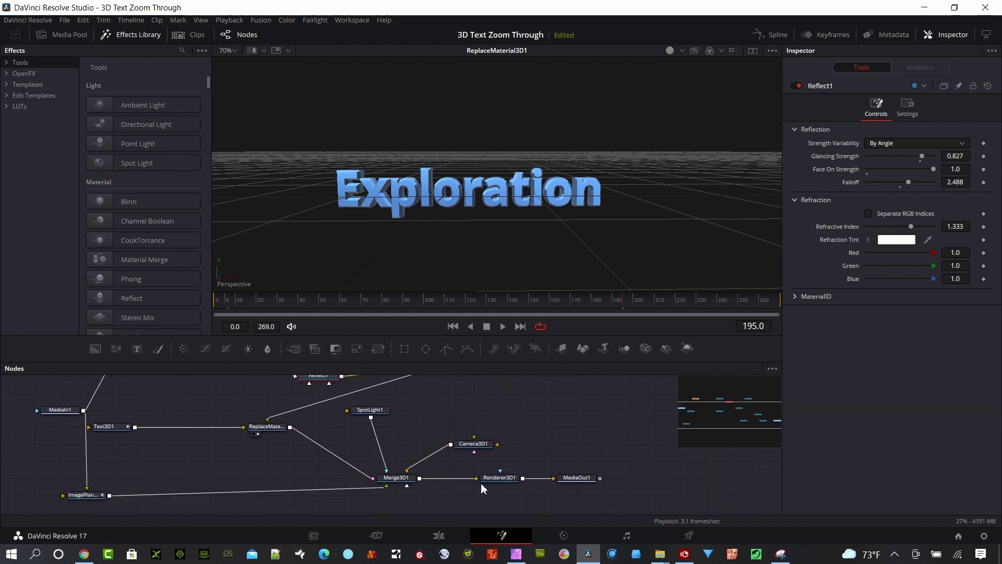
drag(496, 476, 481, 227)
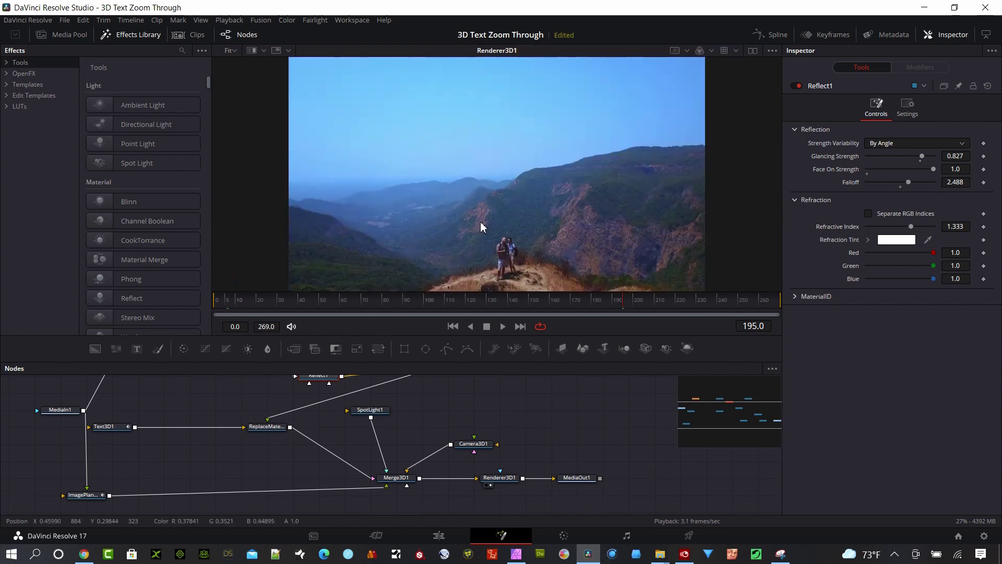
Jump to frame 47 and zoom the viewer on the blue Exploration text.
click(313, 301)
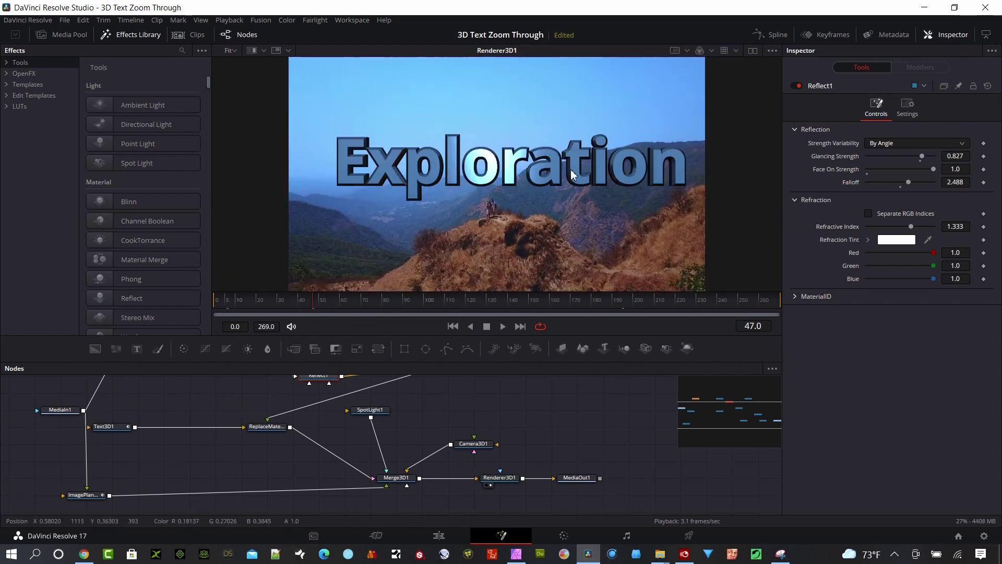
scroll(512, 231, up, 1)
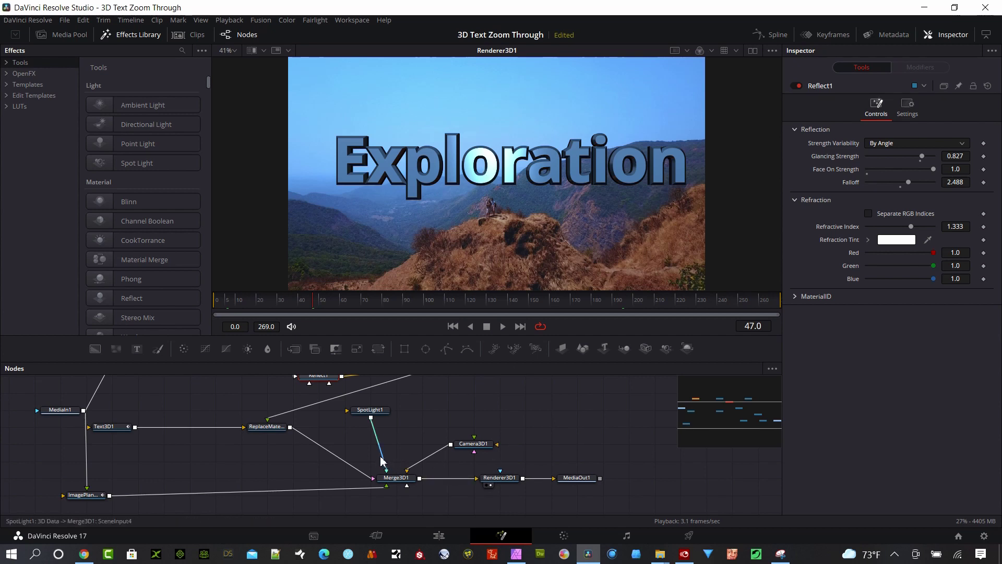
Unhook SpotLight1 from Merge3D1 and disable Lighting in Renderer3D1.
drag(381, 461, 399, 417)
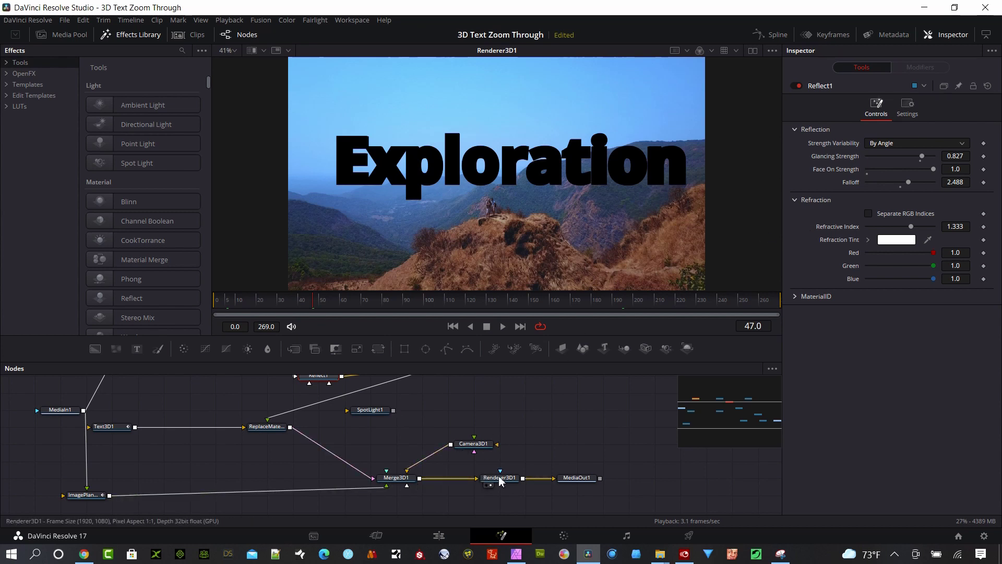
click(500, 478)
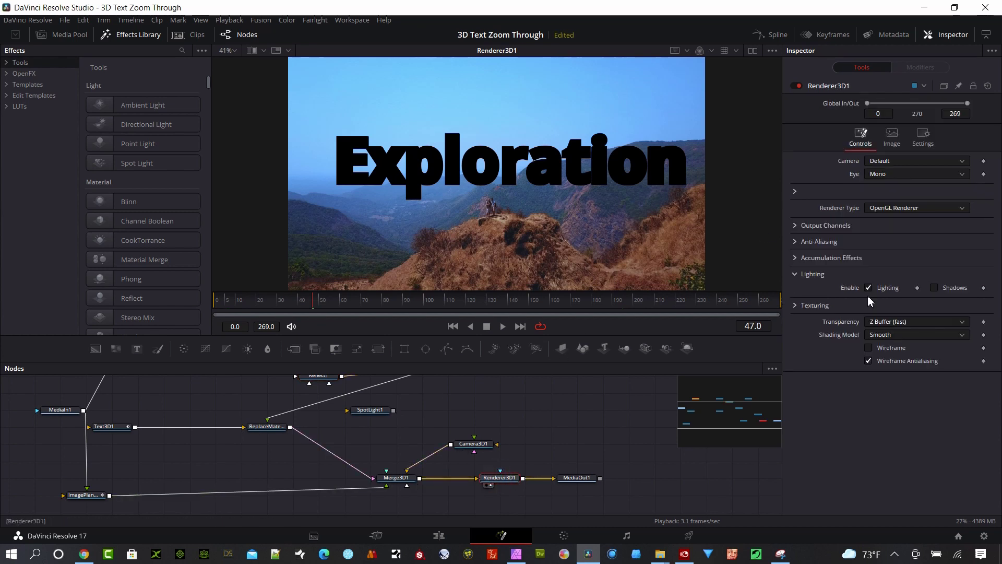
click(868, 288)
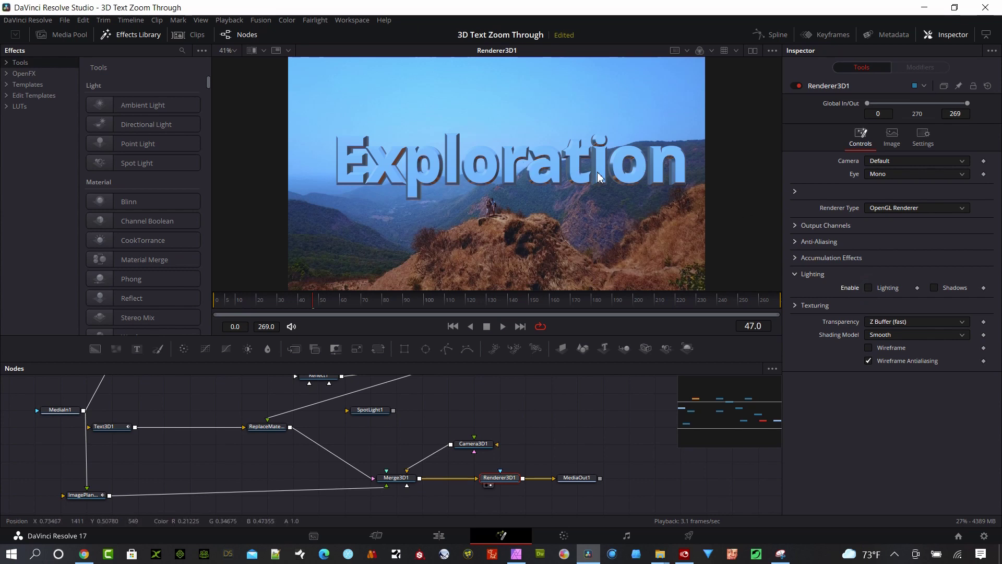
drag(418, 407, 501, 429)
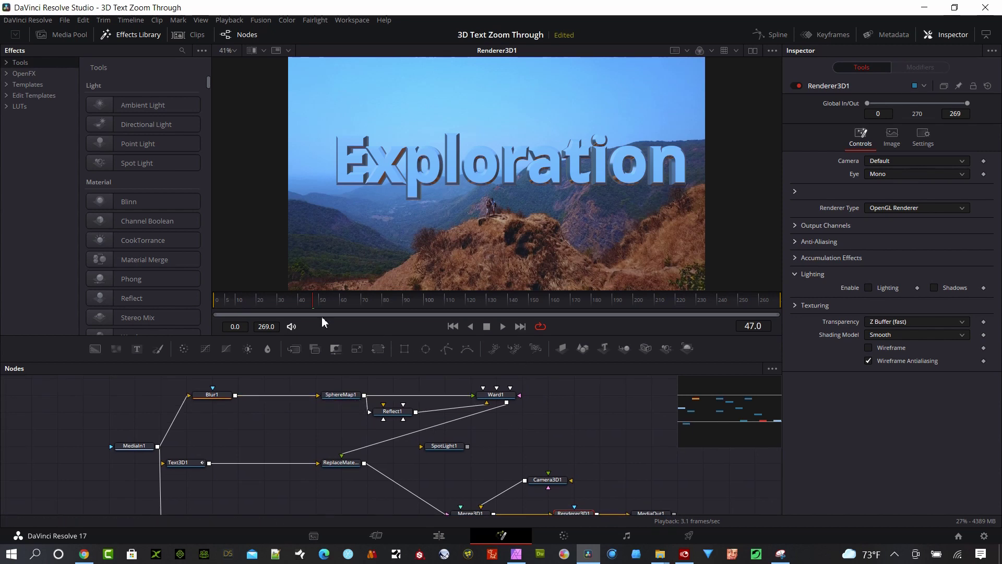
At frame 22, set SphereMap1's Rotation X to -57.1, then check frame 70.
click(267, 305)
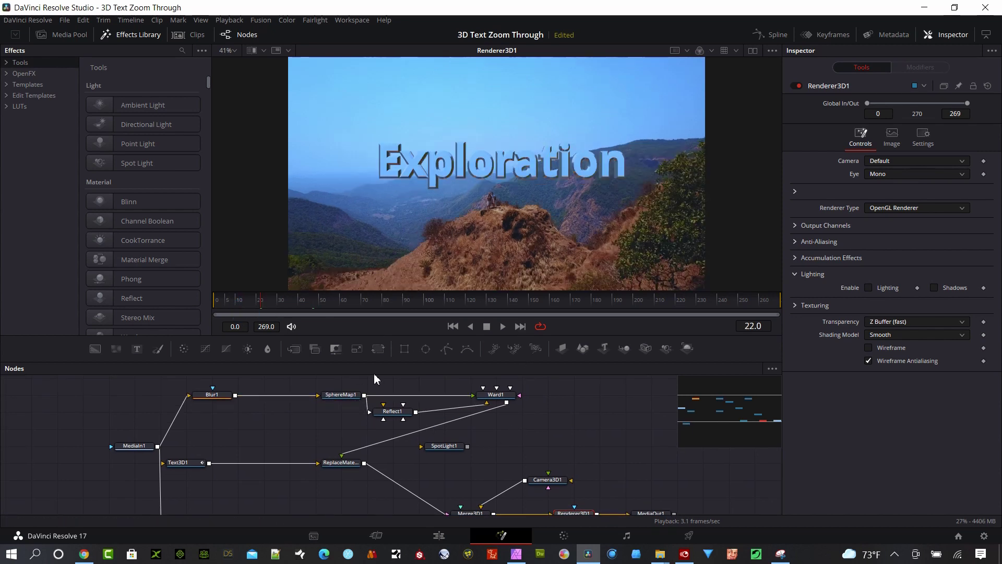
click(345, 395)
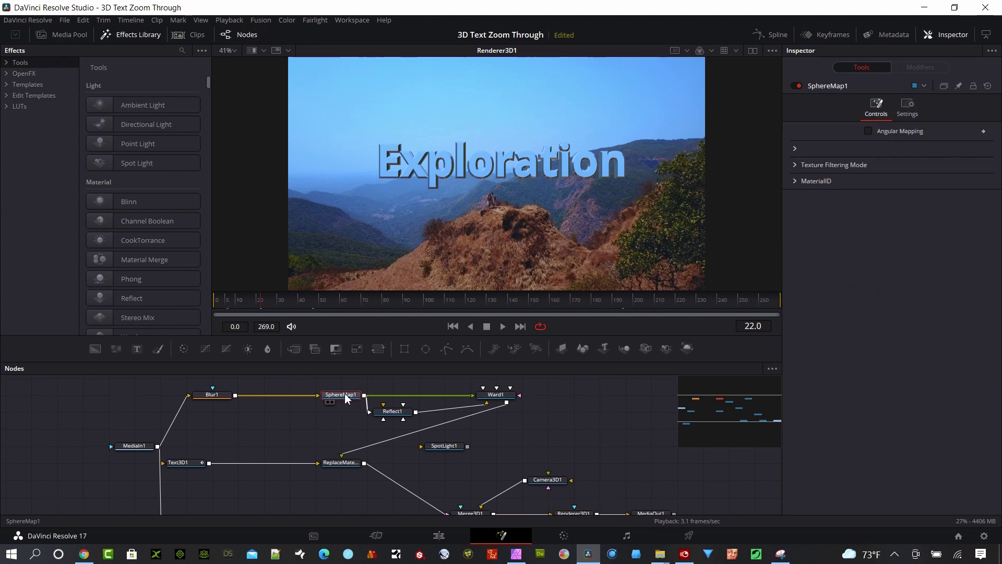
click(794, 149)
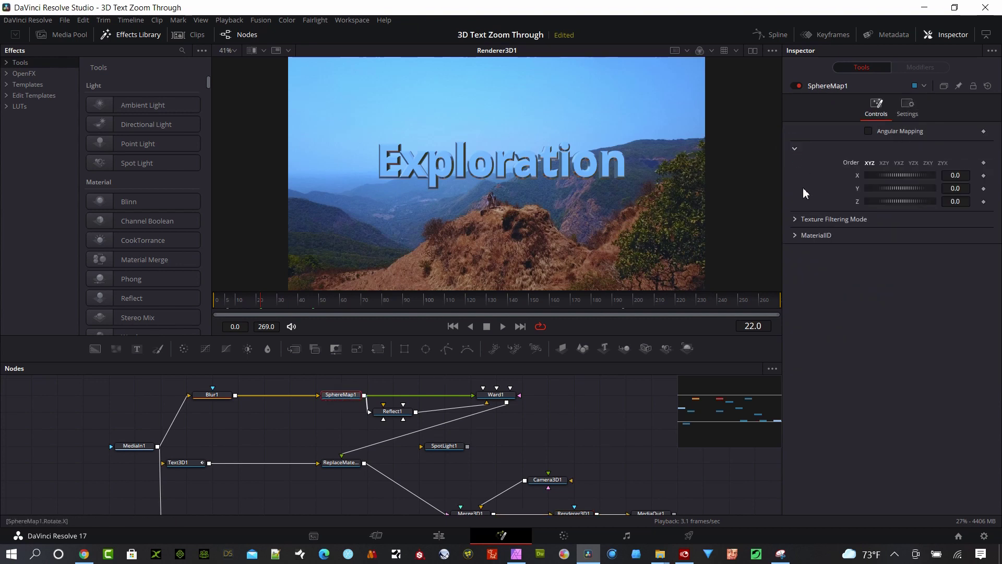
click(953, 176)
text(1.3)
drag(955, 175, 966, 175)
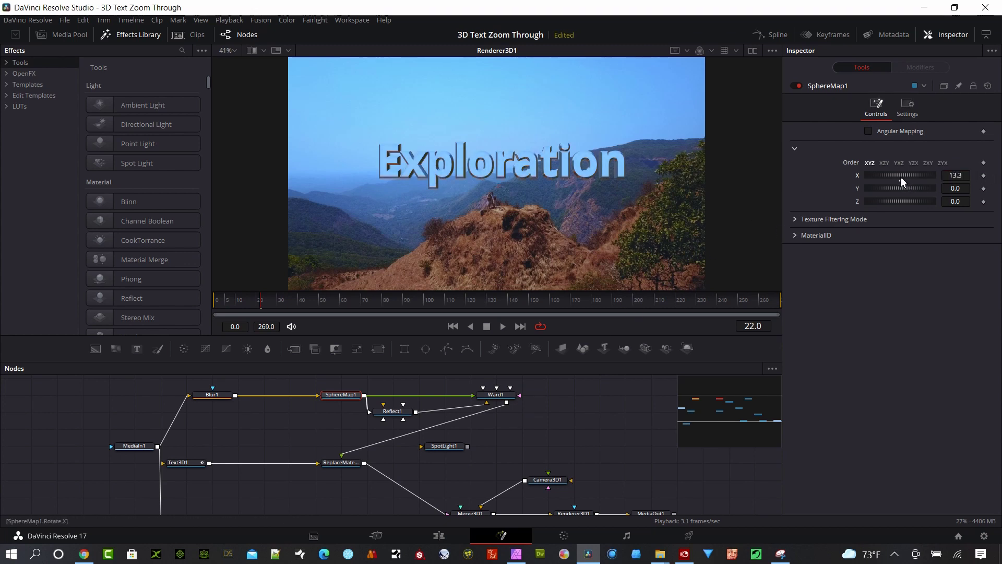
mouse_move(900, 176)
mouse_down()
mouse_move(878, 176)
mouse_move(894, 186)
mouse_up()
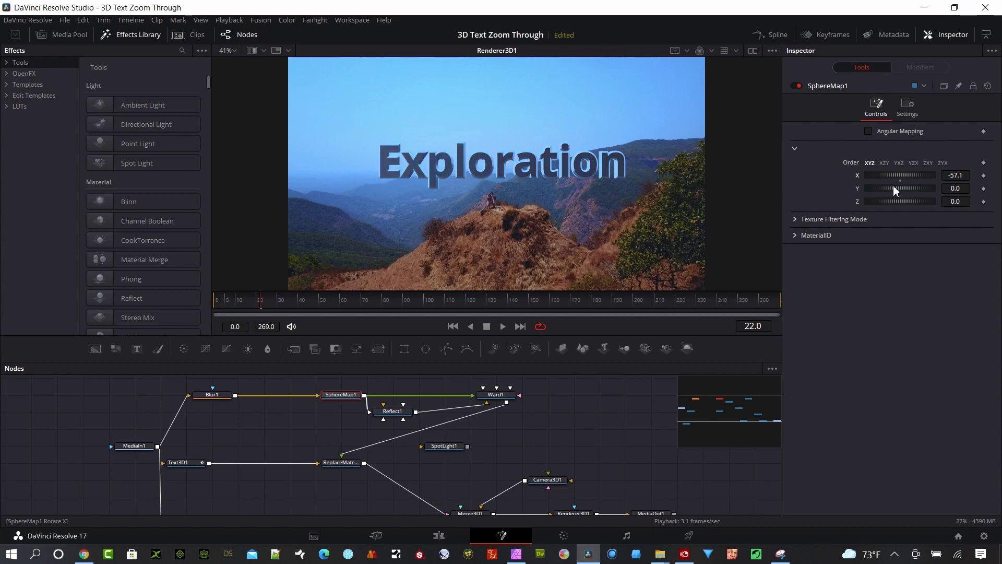
click(331, 301)
click(361, 301)
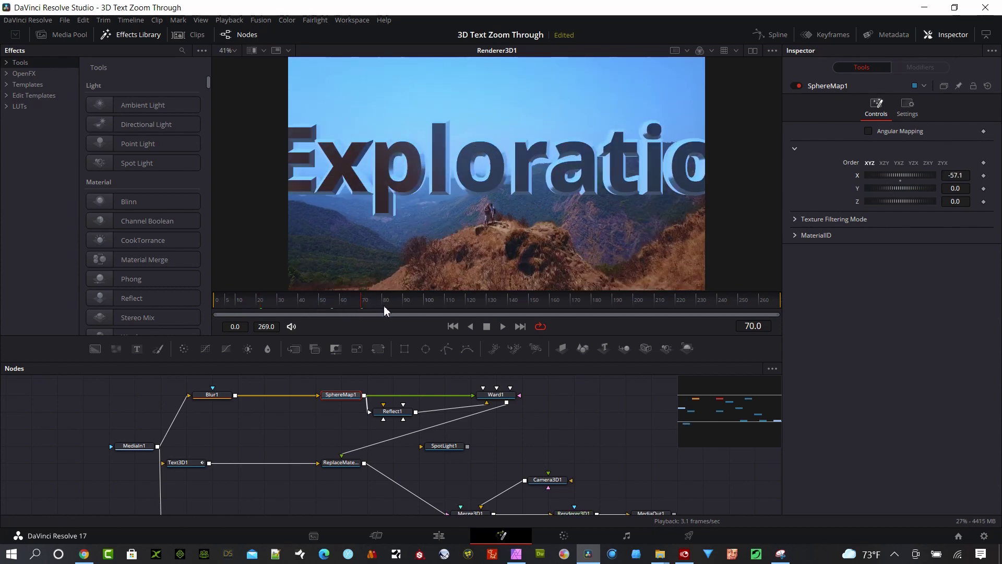
click(405, 308)
click(447, 313)
click(496, 308)
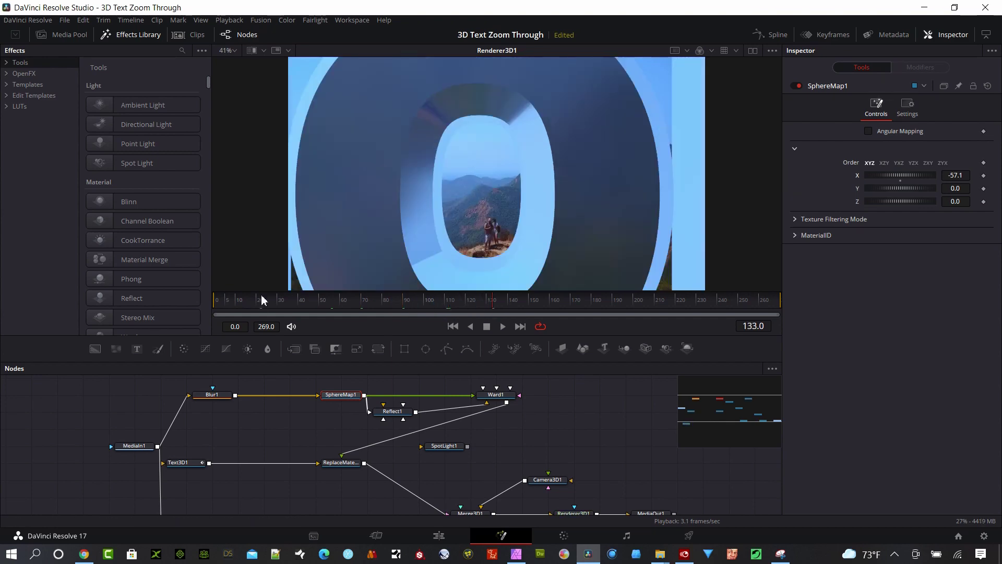
click(263, 300)
click(222, 299)
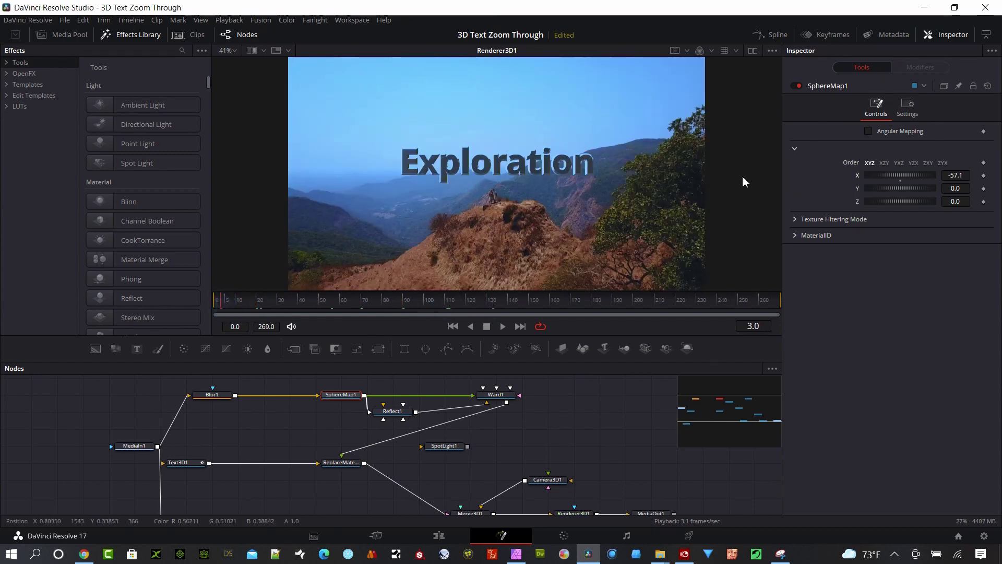
click(225, 300)
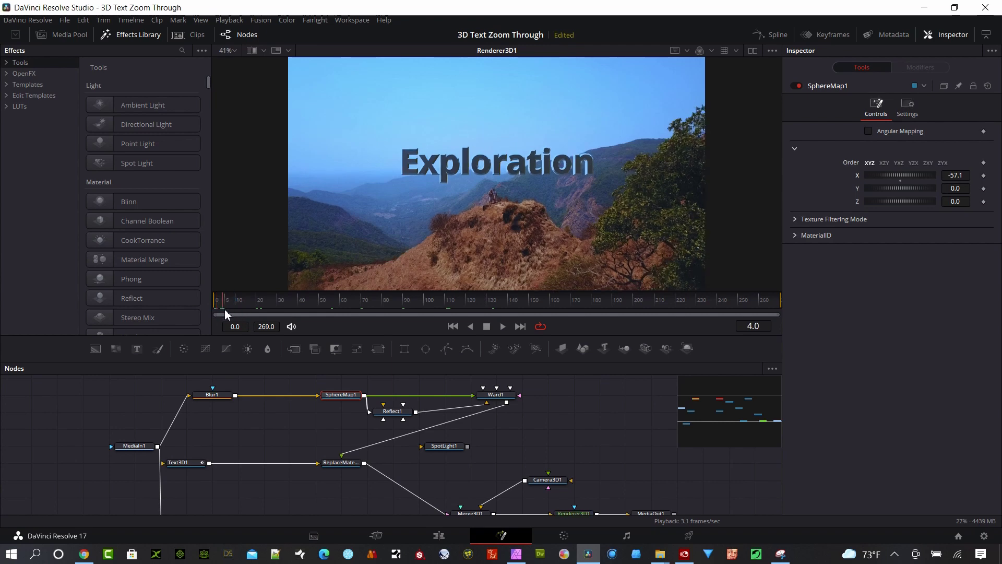
drag(235, 319, 370, 316)
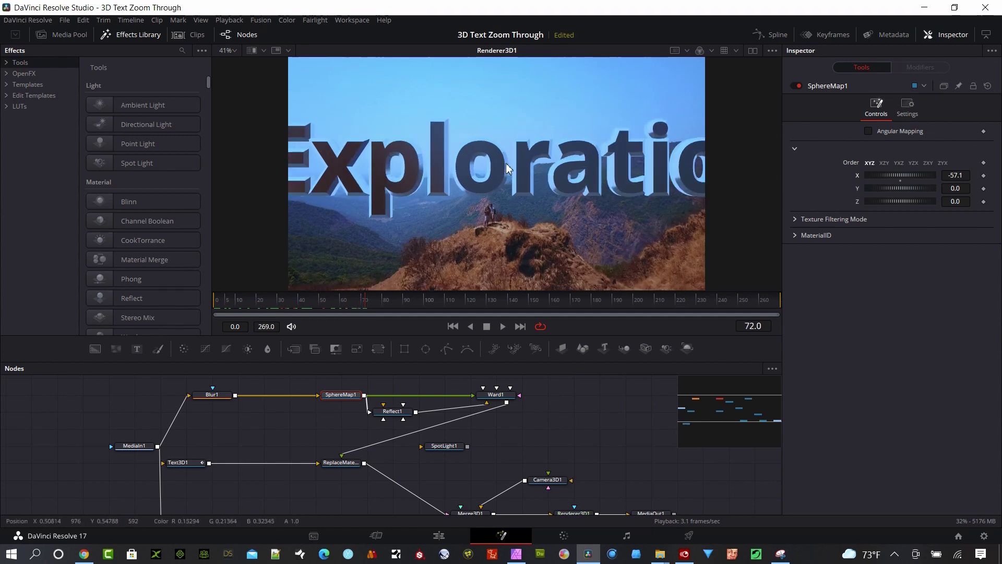
drag(416, 308, 233, 314)
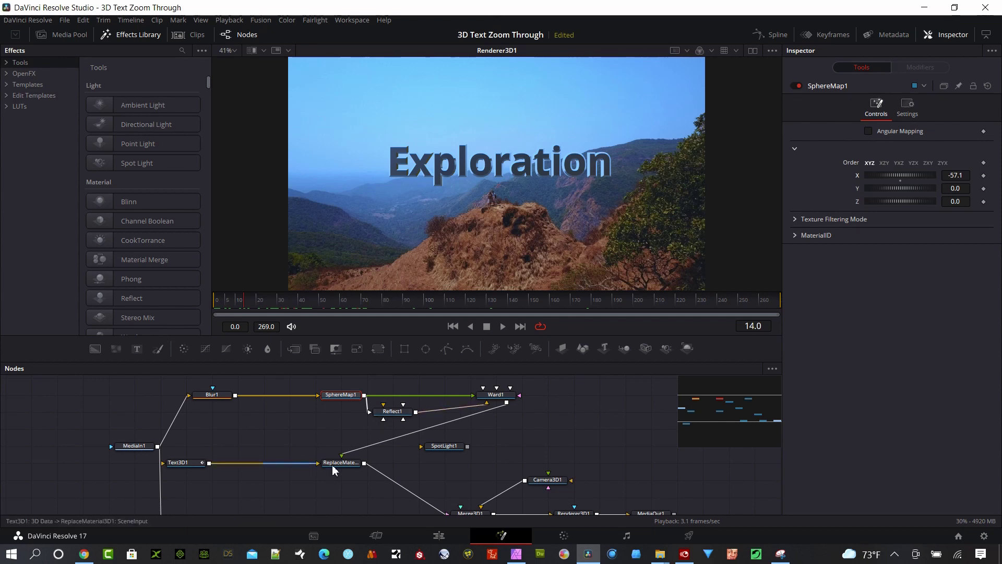
Detach Ward1 from the text and connect the Chrome template into ReplaceMaterial3D1.
drag(381, 446, 124, 141)
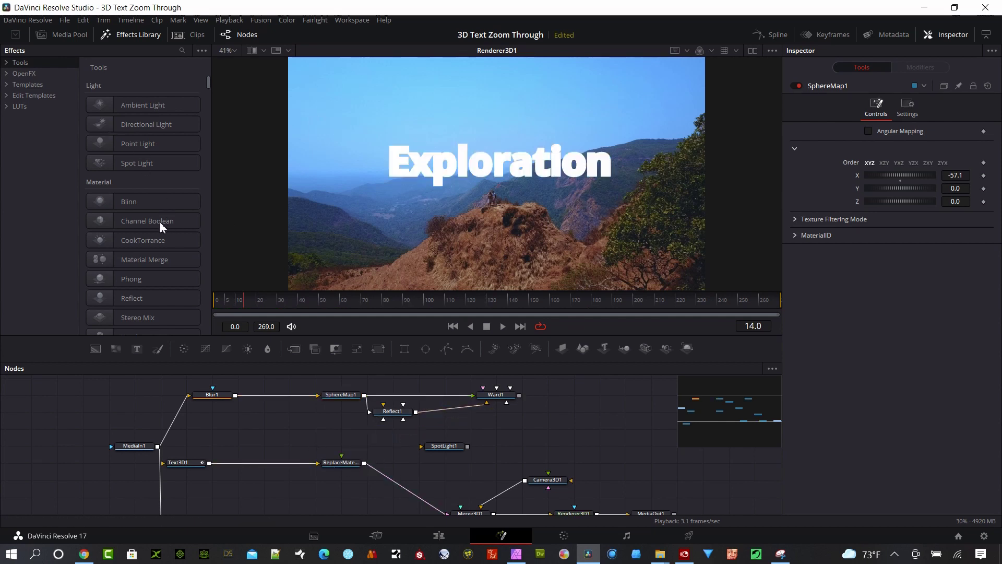
click(26, 85)
scroll(162, 208, down, 3)
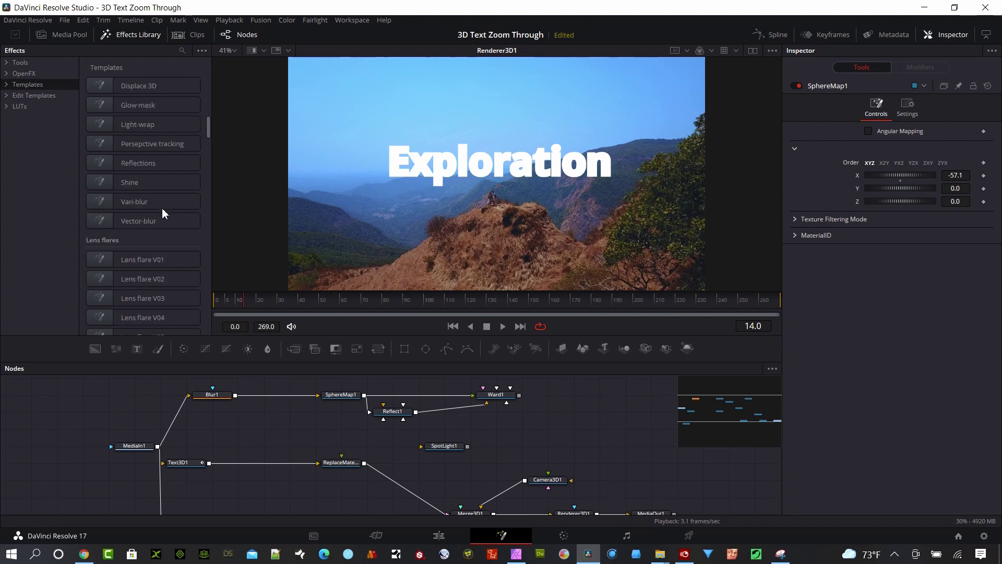
scroll(162, 211, down, 6)
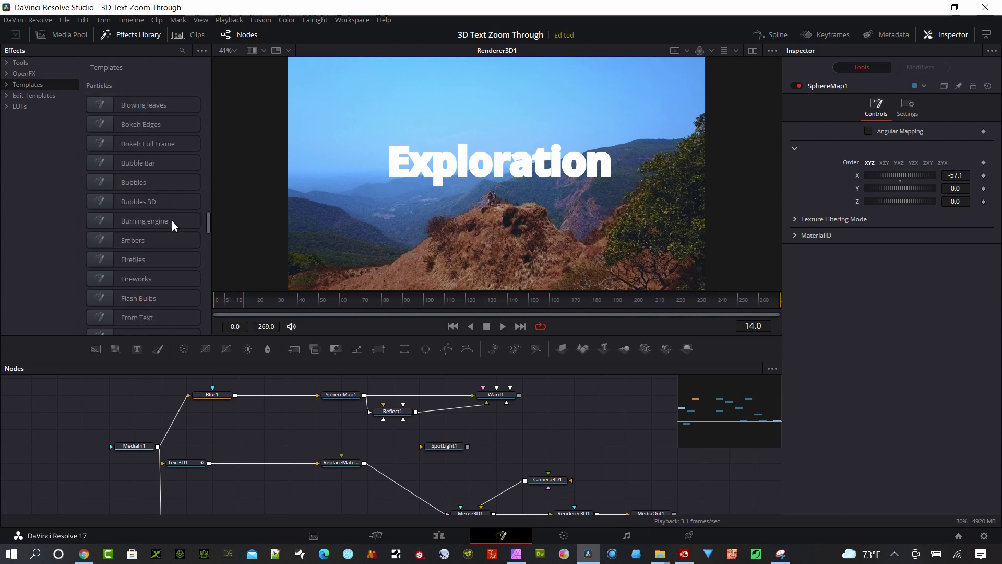
scroll(172, 222, down, 6)
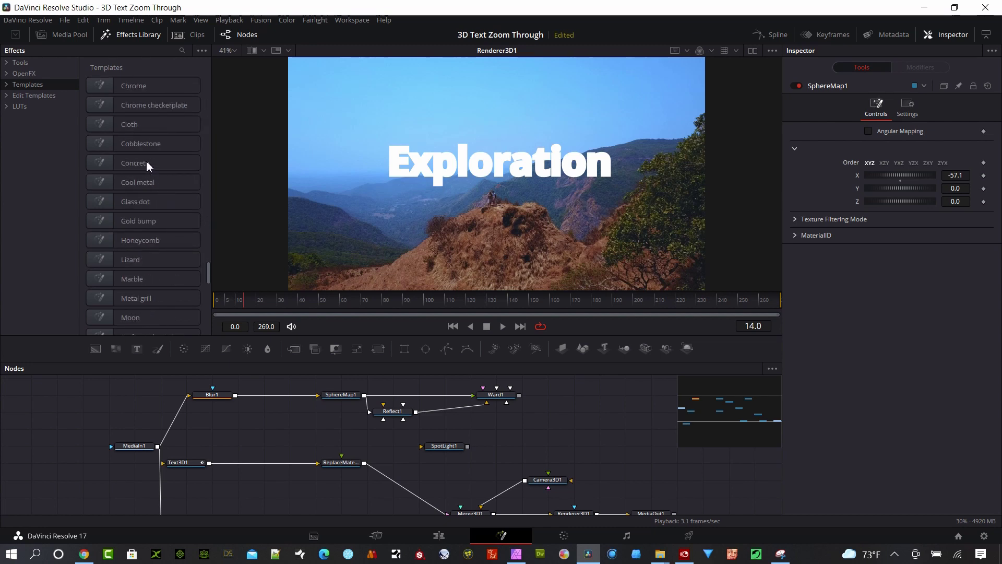
scroll(168, 199, up, 2)
drag(141, 143, 341, 456)
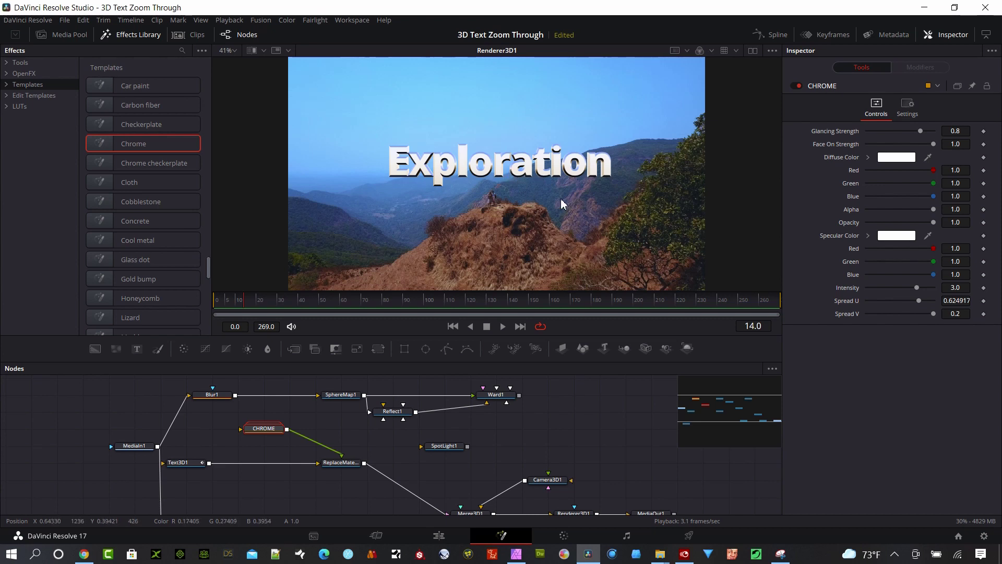
At frame 82, unlink the CHROME node from ReplaceMaterial3D1 and delete it.
key(alt)
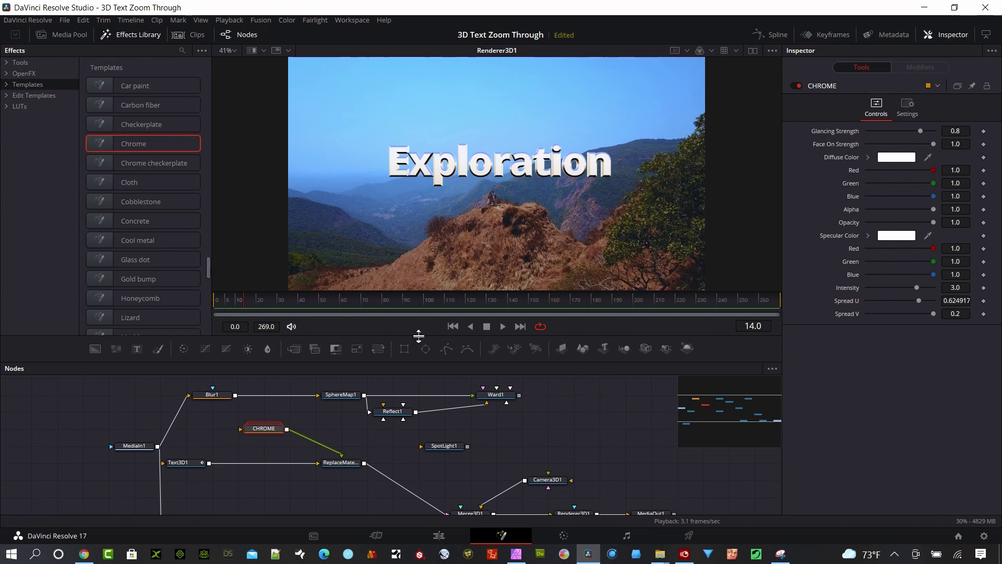
click(386, 303)
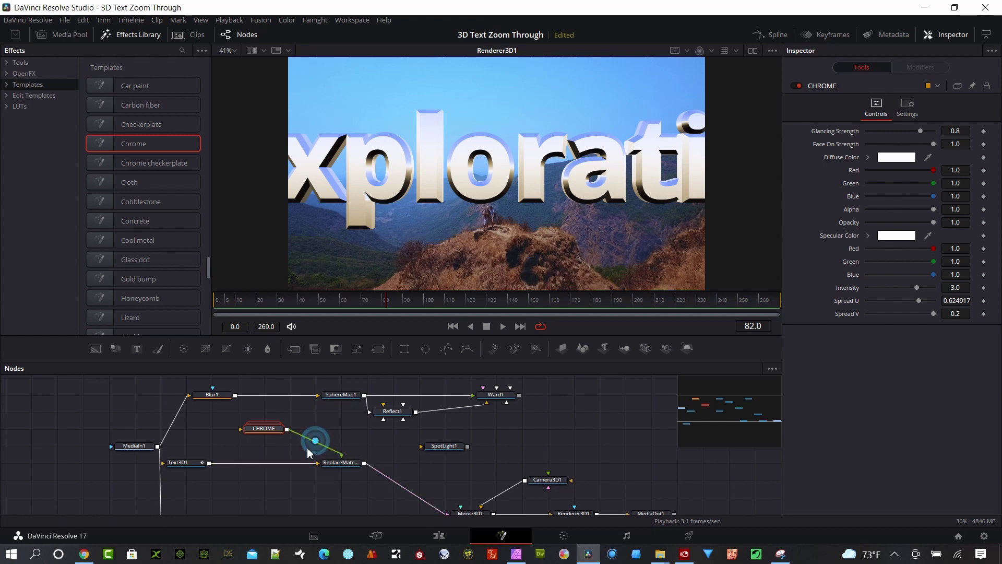
drag(315, 442, 245, 423)
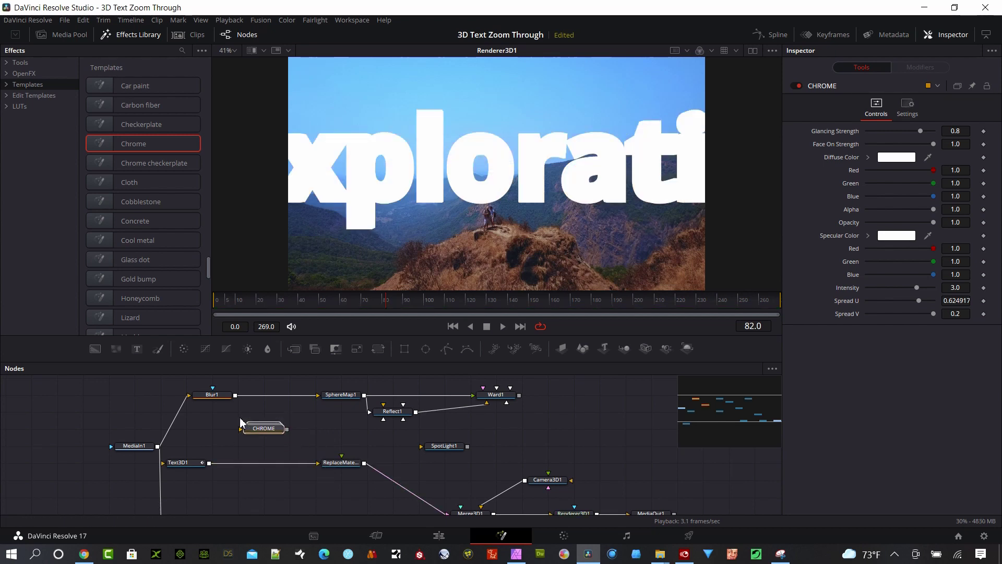
key(Delete)
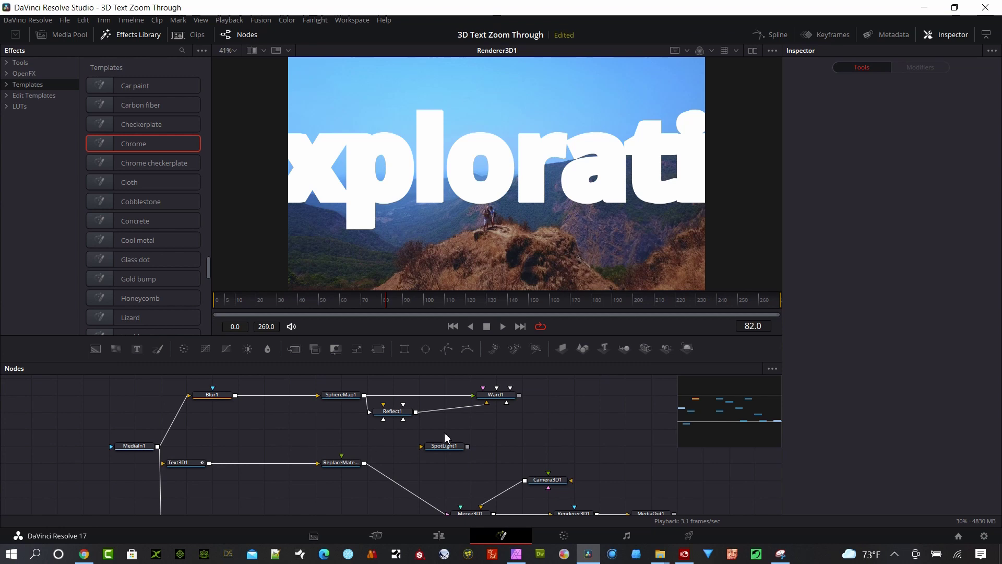
Link Ward1 into ReplaceMaterial3D1's material input and review the reflective title at frame 26.
drag(519, 395, 340, 465)
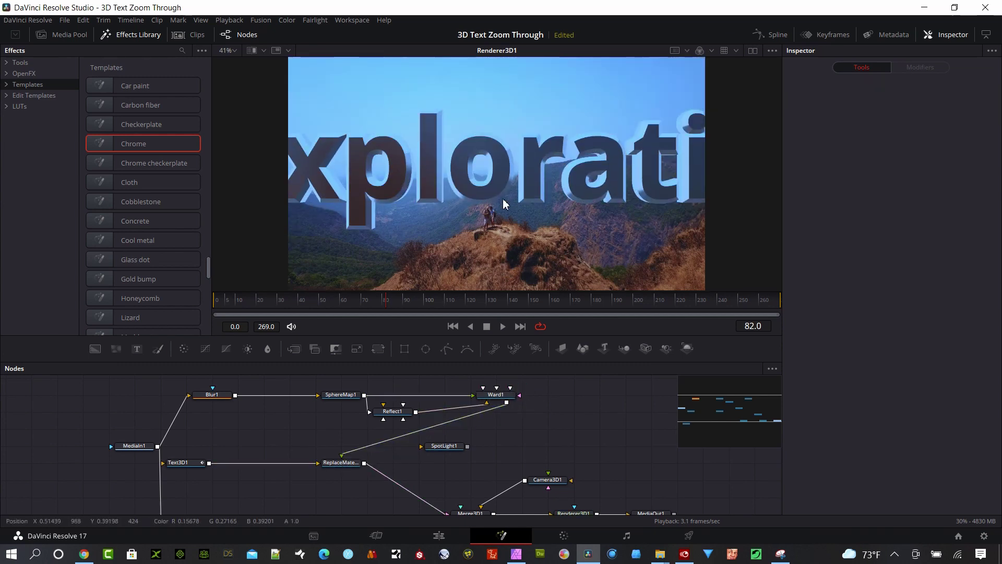
click(269, 299)
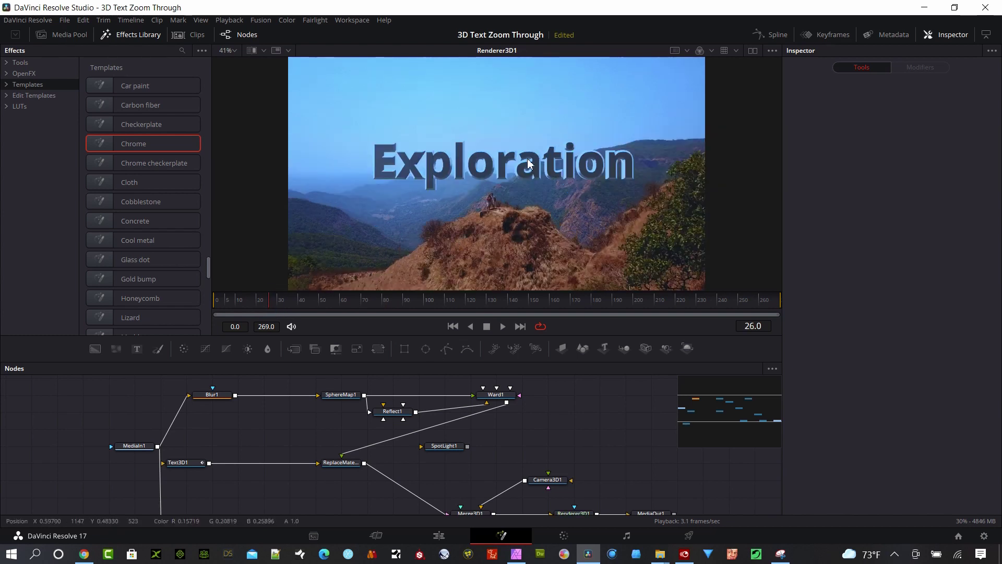